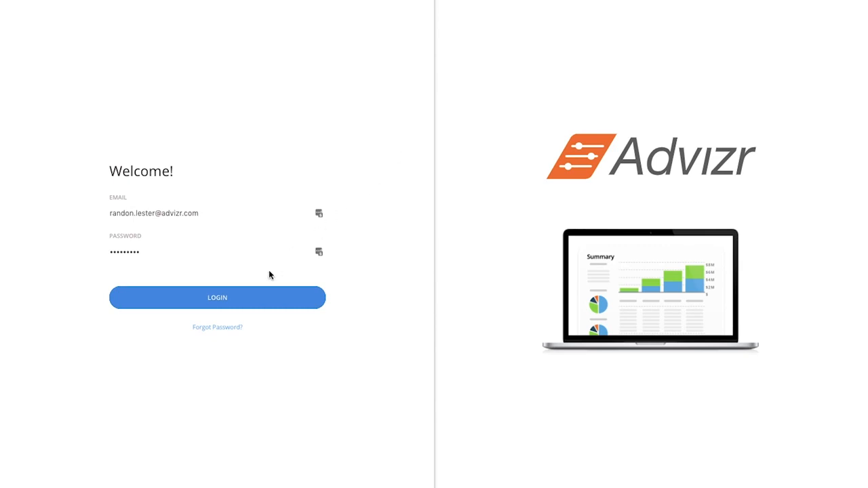
Step: Log in with the prefilled credentials and add a client with first name NEW and last name CLIENT
click(244, 300)
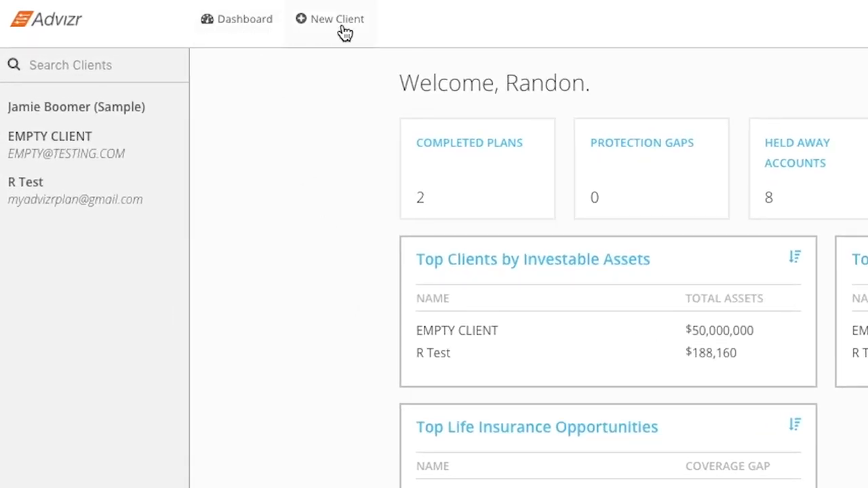
click(230, 32)
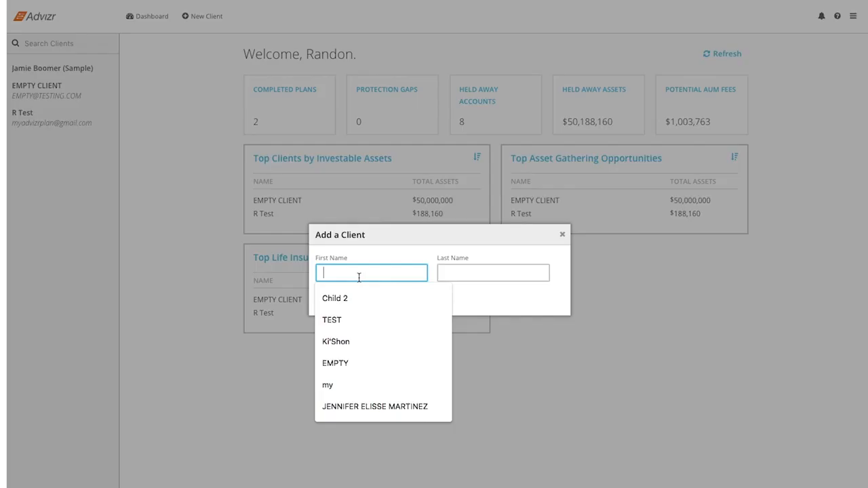
text(NEW)
key(Tab)
text(CLIENT)
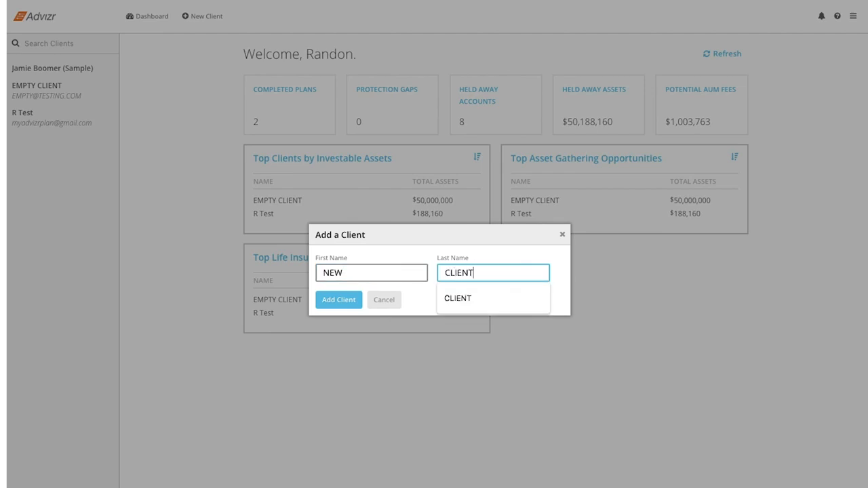
click(338, 303)
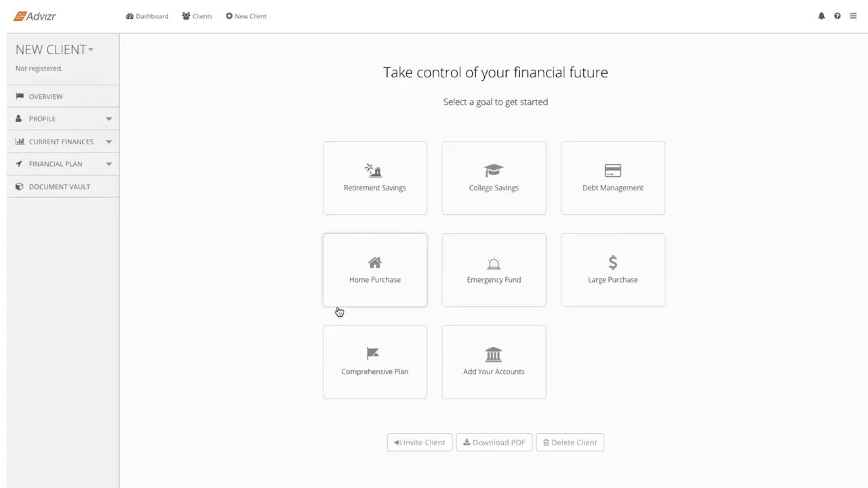
Step: Return to the dashboard and review the notifications list and the help options
click(162, 19)
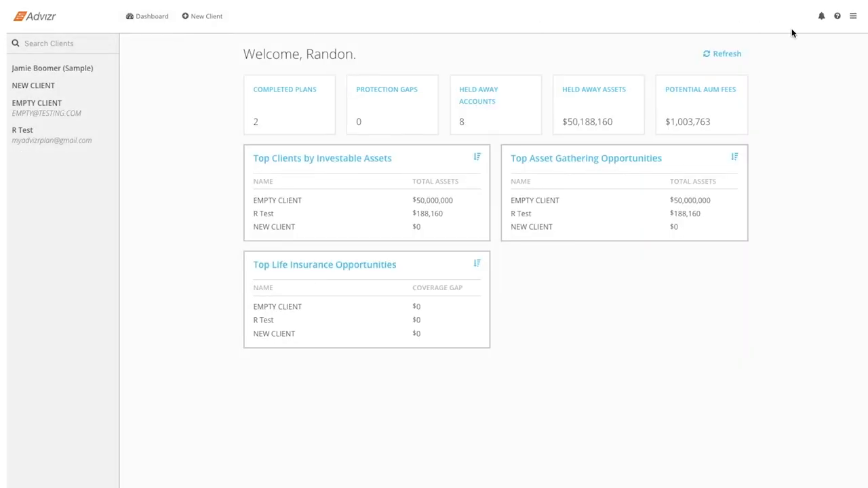
click(818, 25)
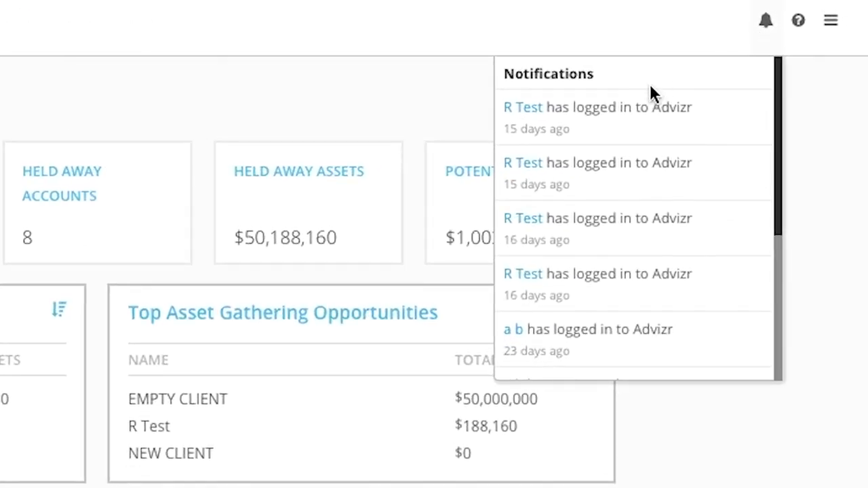
scroll(649, 88, down, 4)
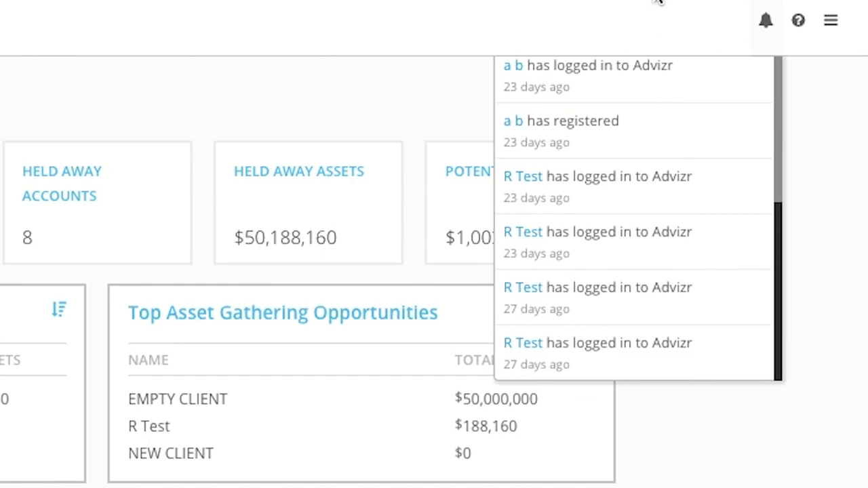
scroll(651, 163, up, 5)
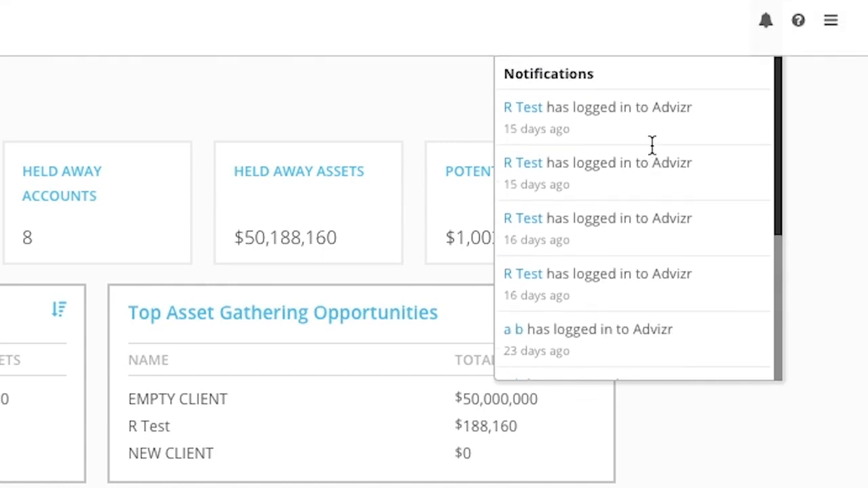
click(680, 9)
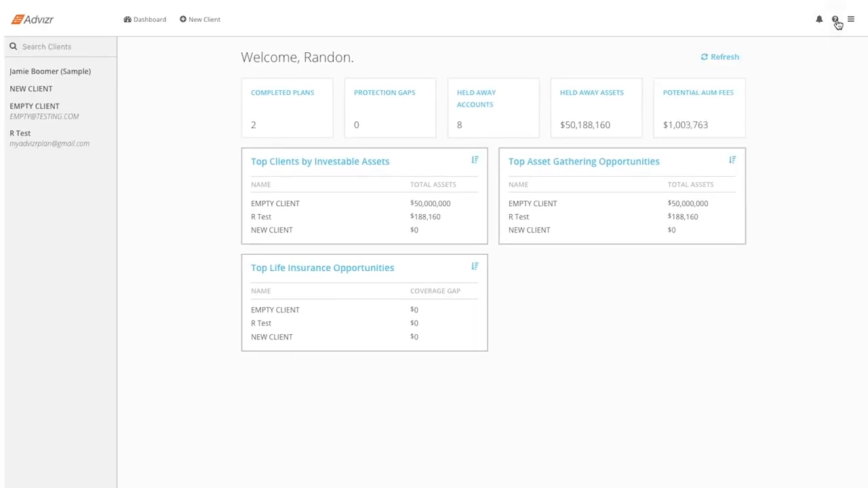
click(835, 21)
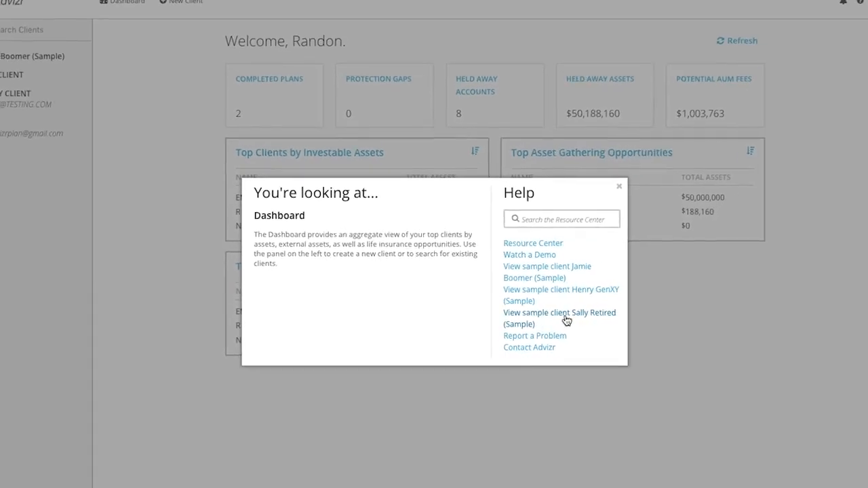
click(686, 310)
Step: Review the General, Assumptions, Integrations and Model Portfolios pages of the application settings, then return to the dashboard
click(850, 18)
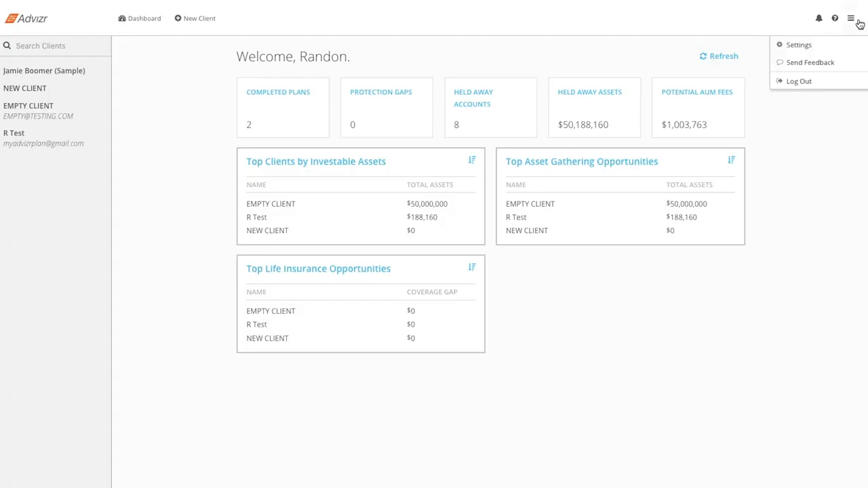
click(858, 49)
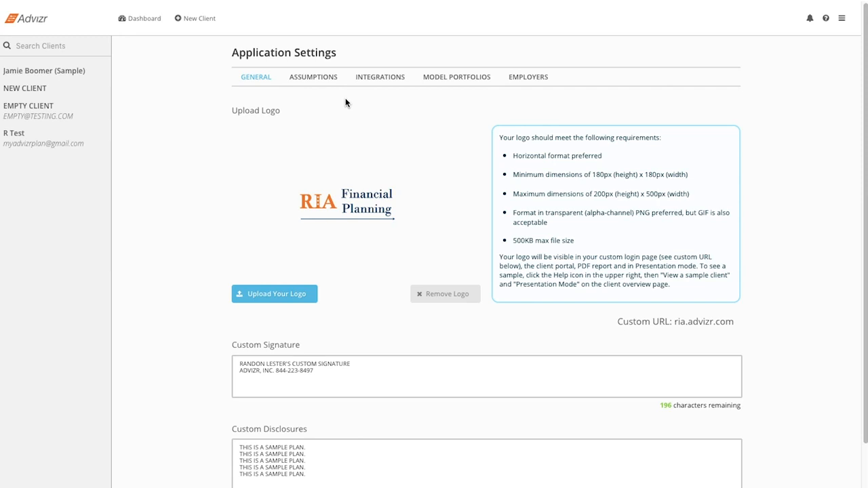
click(322, 76)
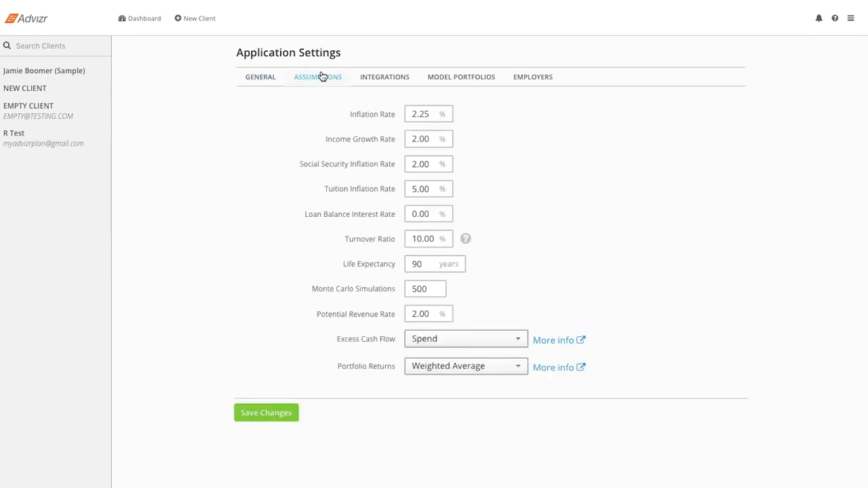
click(407, 76)
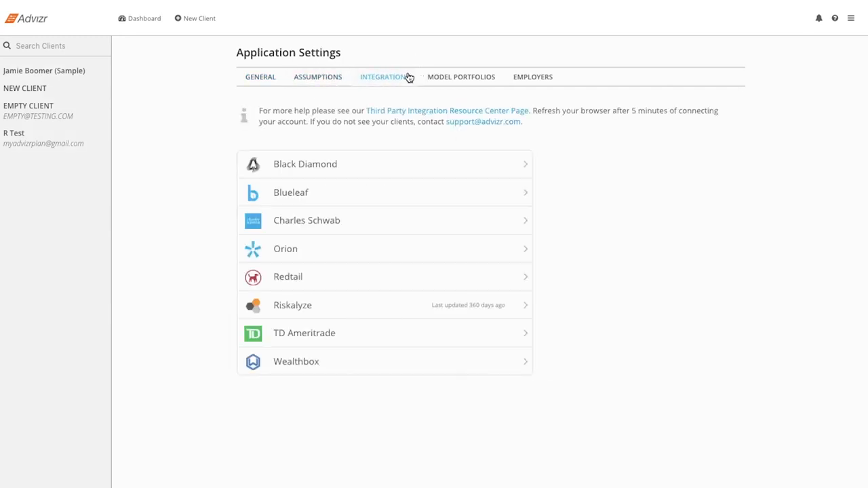
click(460, 78)
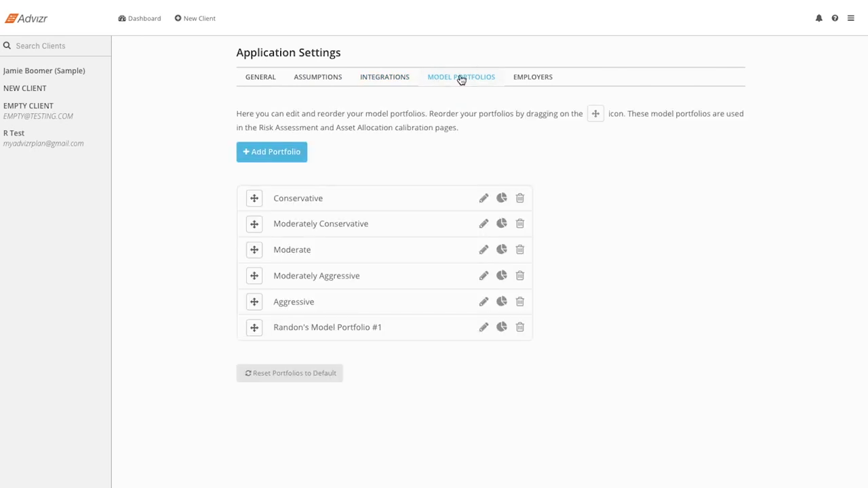
click(146, 20)
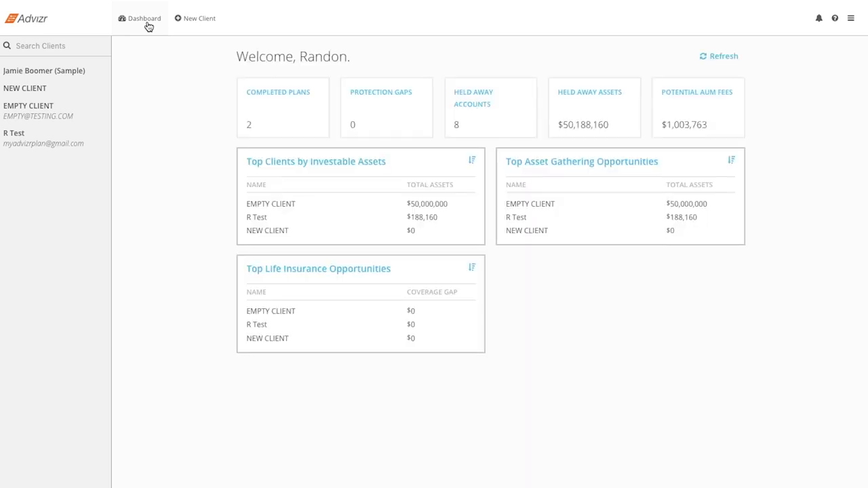
Step: Open the NEW CLIENT record and examine the data wizard choices in its email invitation, then close the invitation
click(53, 91)
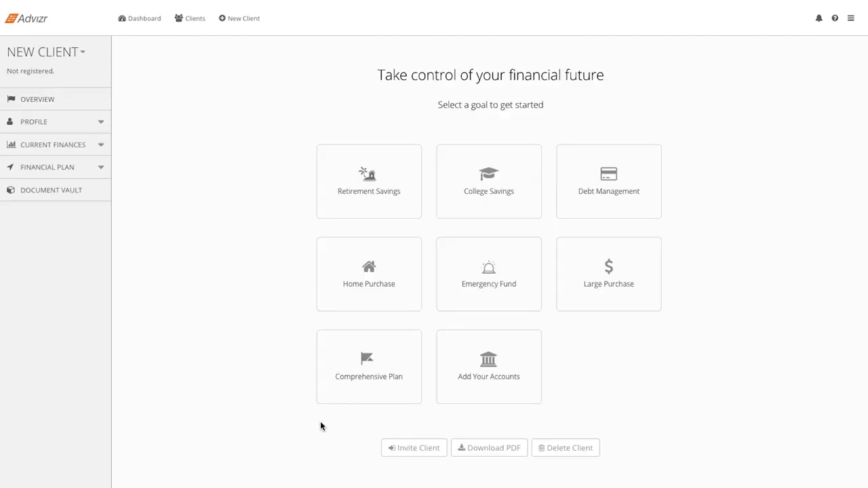
click(397, 449)
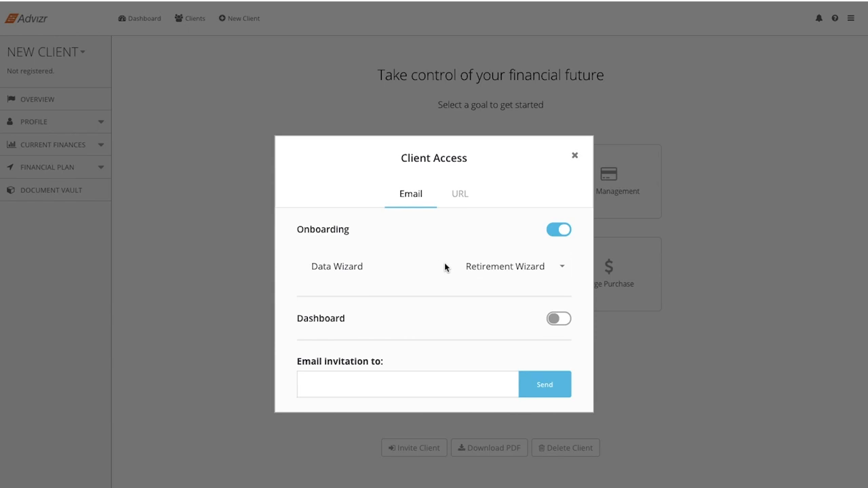
click(485, 267)
scroll(492, 290, down, 2)
scroll(493, 291, down, 1)
scroll(493, 291, up, 4)
scroll(493, 291, down, 1)
scroll(493, 290, down, 3)
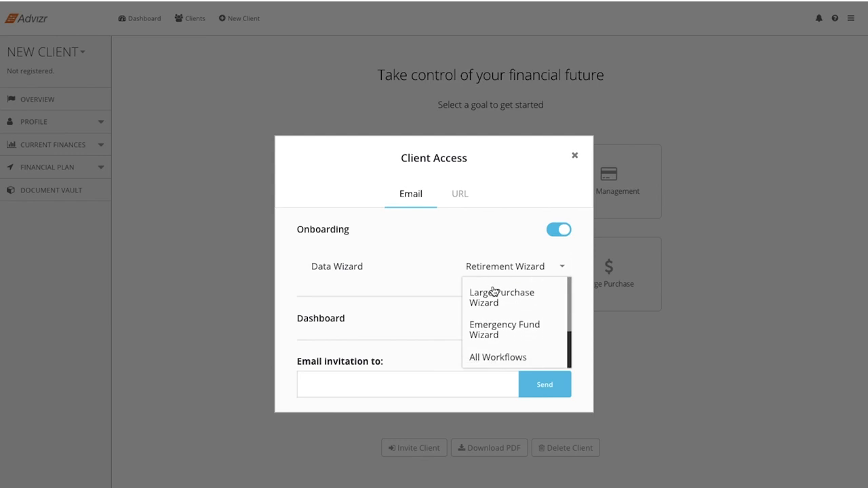
click(391, 269)
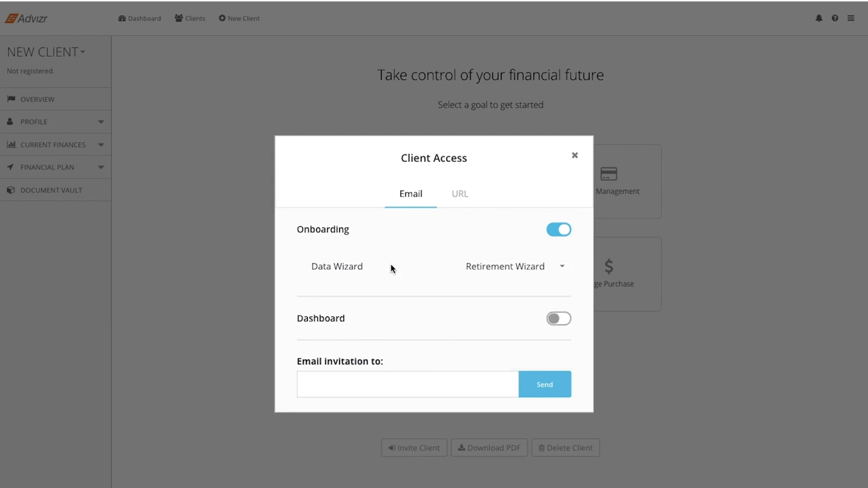
click(577, 158)
Step: Preview the Retirement Savings questionnaire and return to the client's overview
click(365, 189)
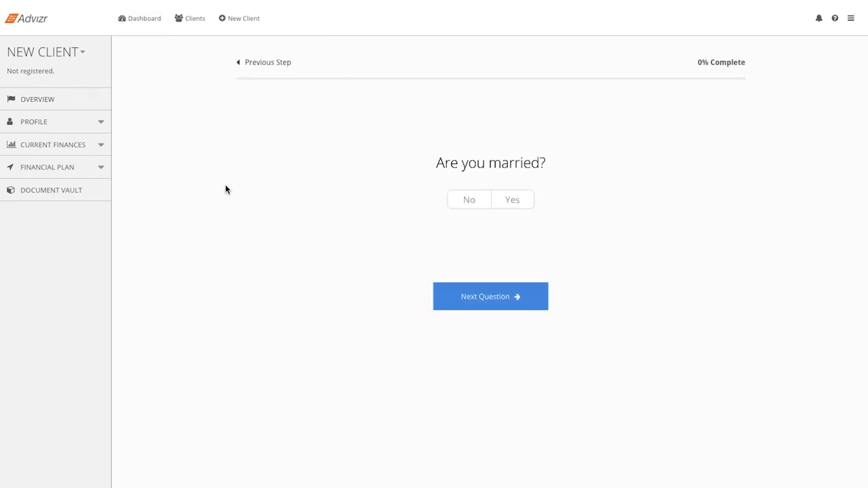
click(67, 109)
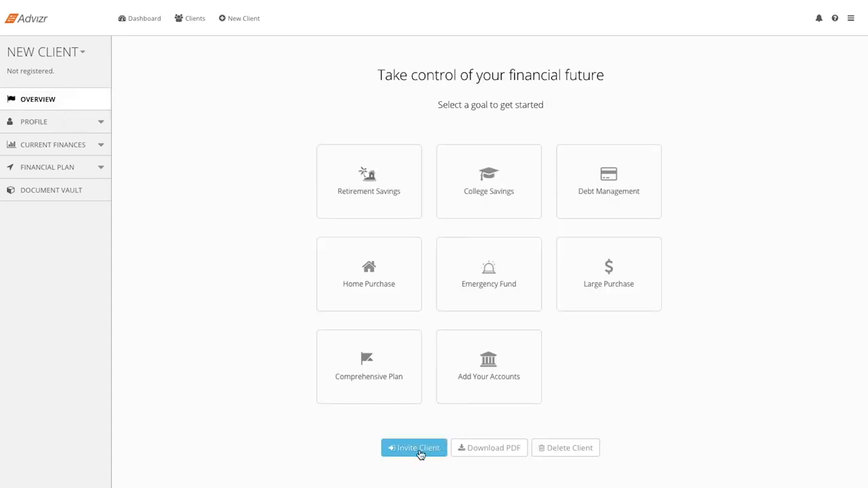
Step: Open the client's URL invitation and enable dashboard access to Current Finances, Financial Plan, What-Ifs and Document Vault
click(84, 53)
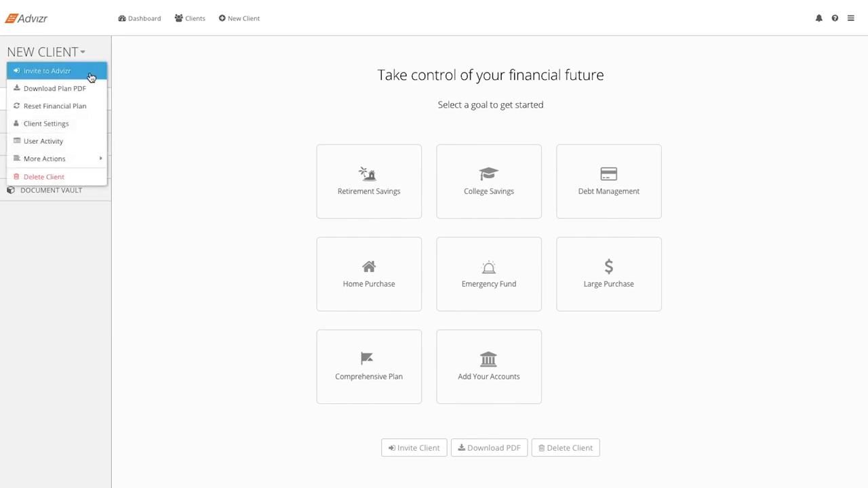
click(92, 78)
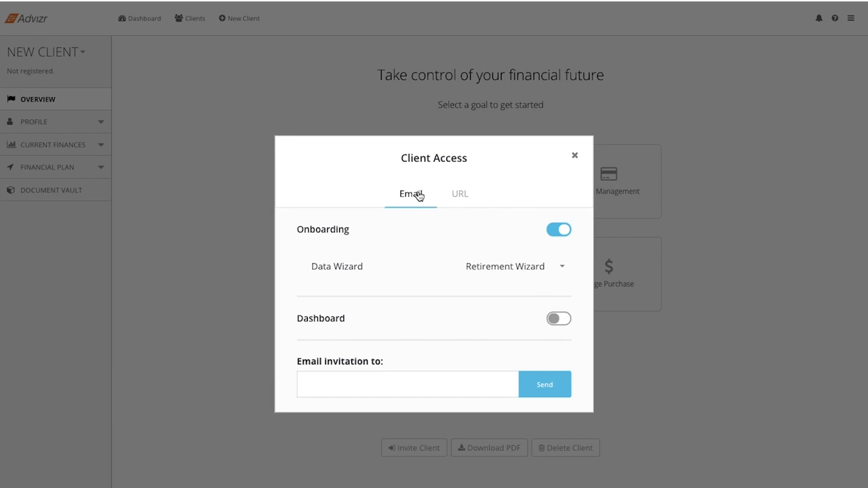
click(460, 197)
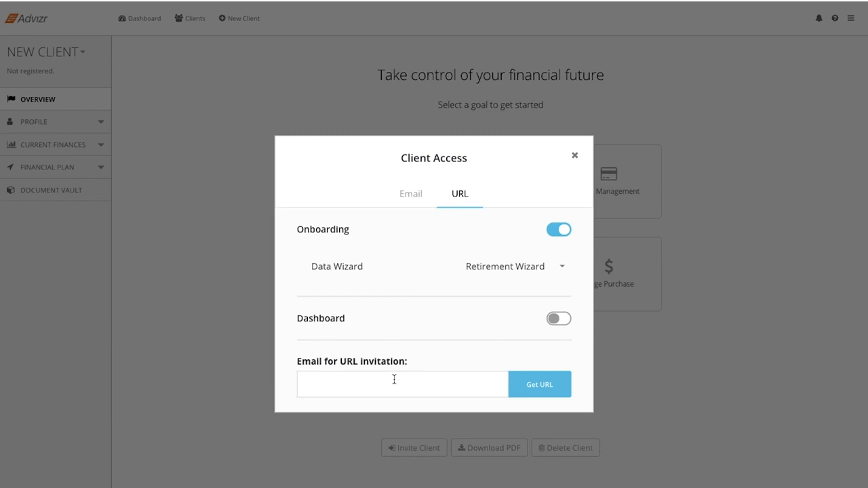
click(563, 321)
click(560, 348)
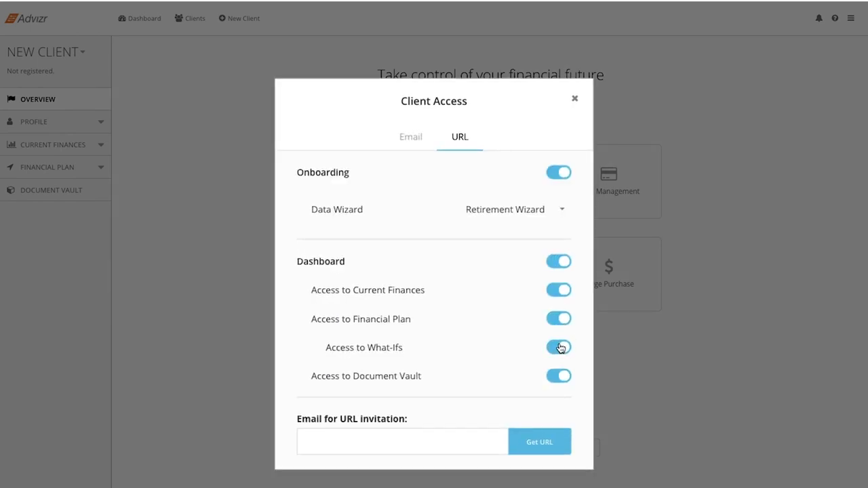
click(561, 291)
click(561, 291)
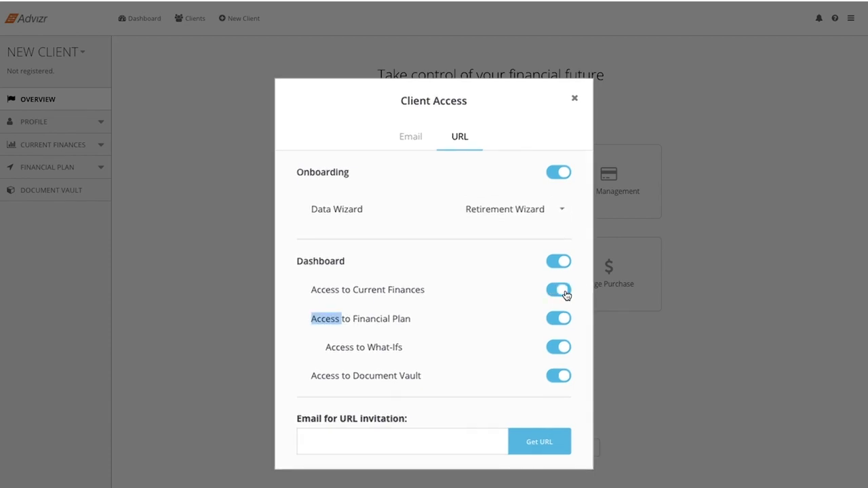
click(555, 377)
click(557, 378)
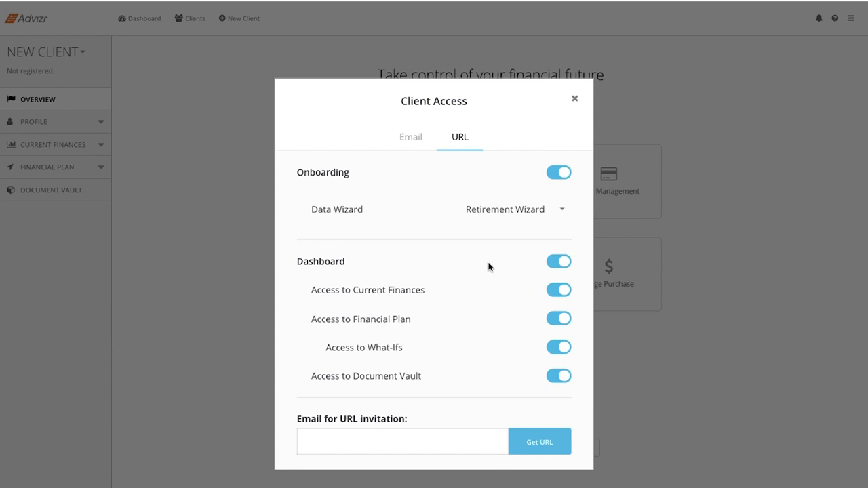
Step: Set the onboarding data wizard to All Workflows for the URL invitation
click(529, 213)
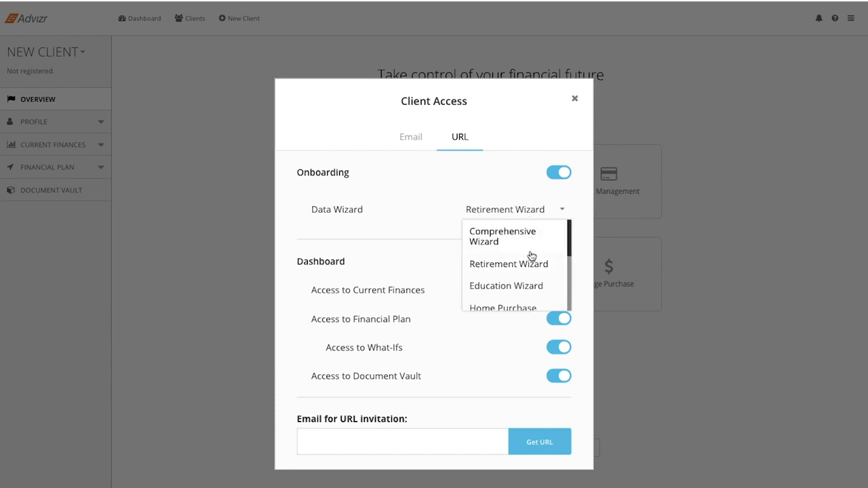
scroll(527, 290, down, 4)
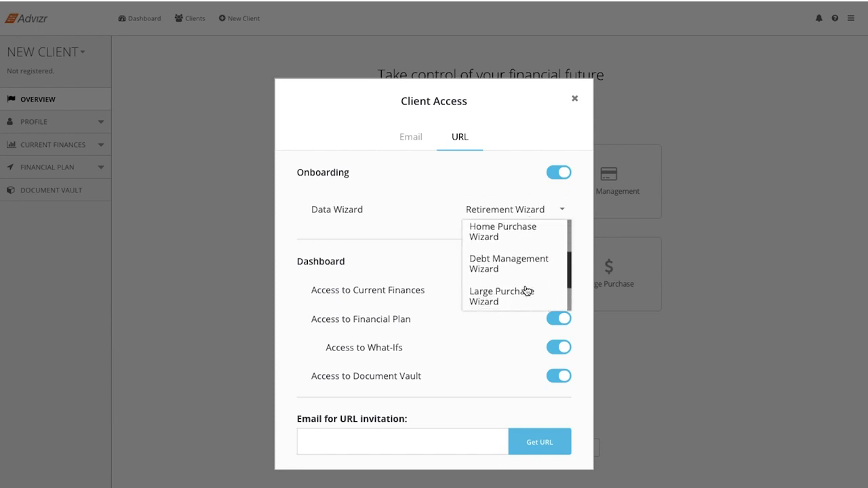
scroll(527, 290, down, 3)
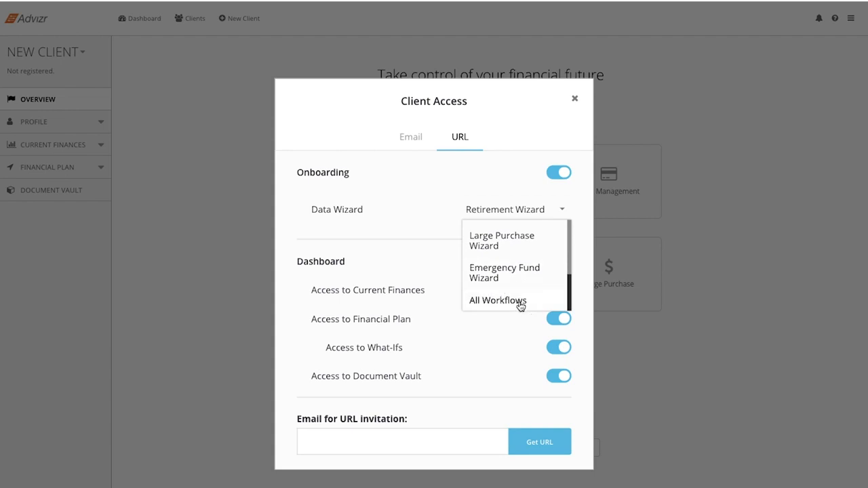
click(520, 302)
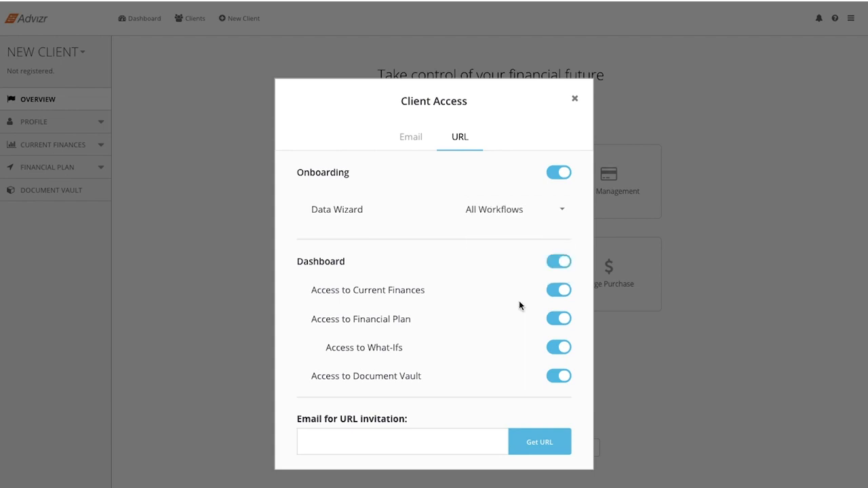
Step: Try switching off Financial Plan and Document Vault access, restore them along with What-Ifs, and close the client access settings
click(558, 318)
click(559, 361)
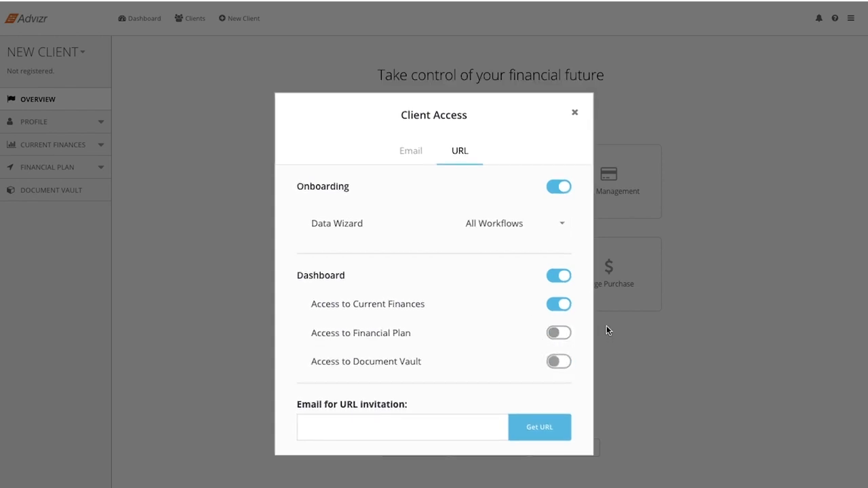
click(555, 333)
click(557, 351)
click(557, 376)
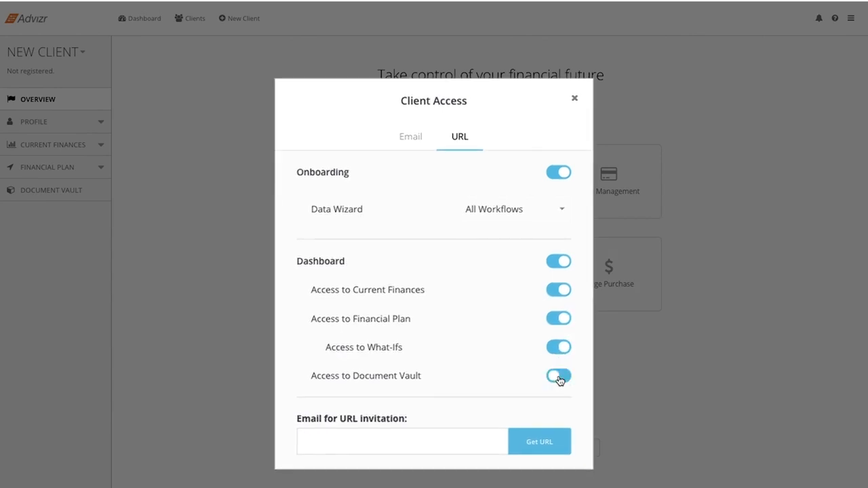
click(574, 99)
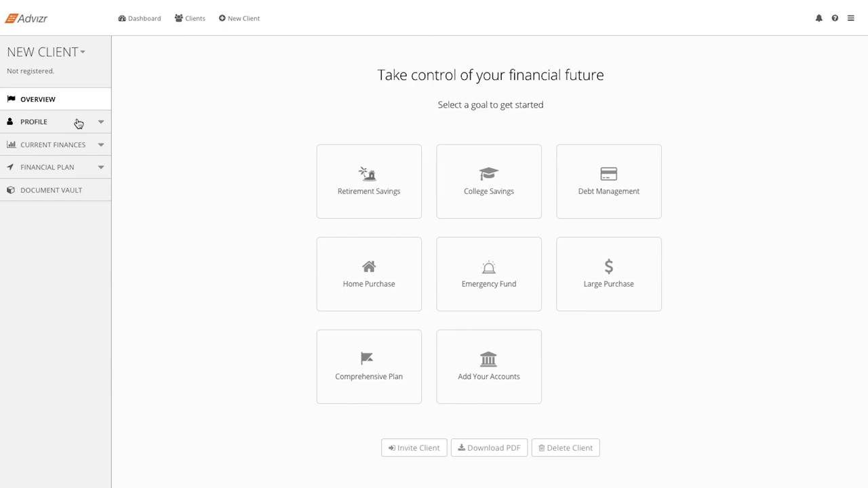
Step: Show the new client's profile sections, then open the sample client's Personal Info page from the dashboard
click(117, 206)
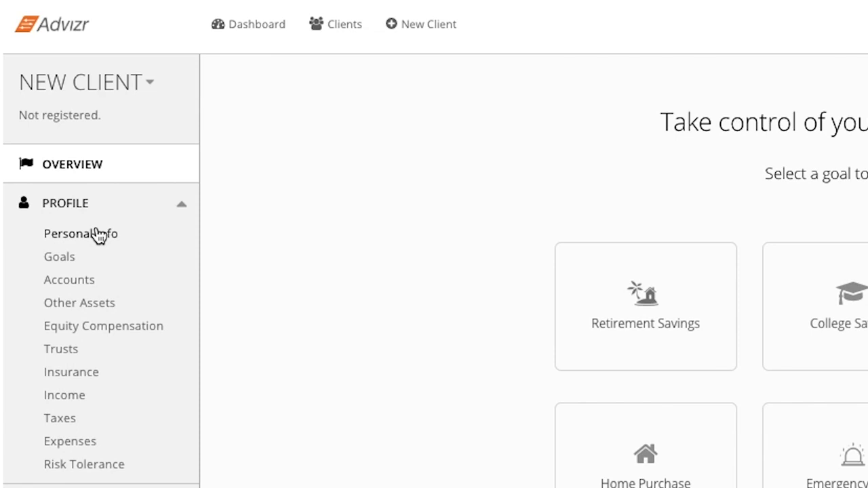
click(235, 24)
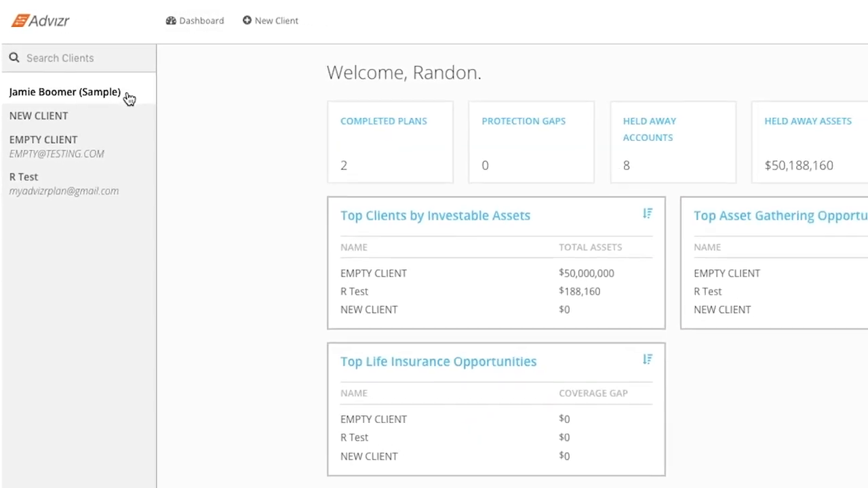
click(129, 108)
click(72, 158)
click(62, 177)
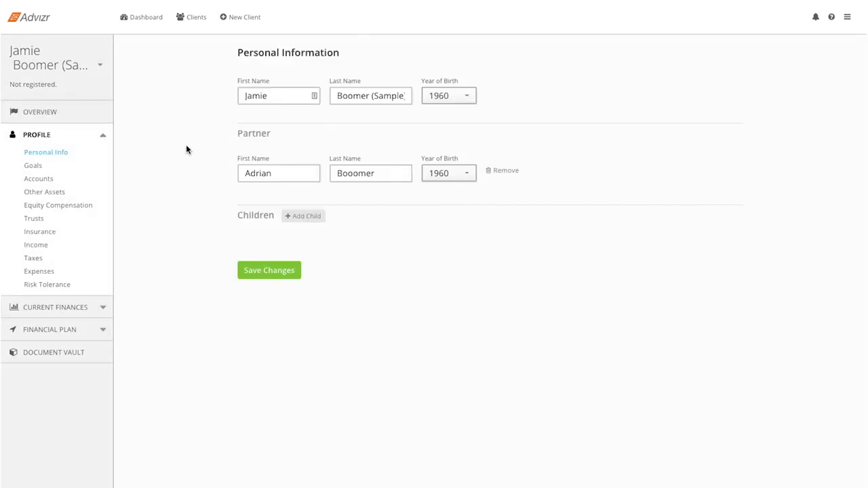
Step: Add a Buy a car goal to the sample client with purchase year 2021 and a cost of $35,000
click(37, 168)
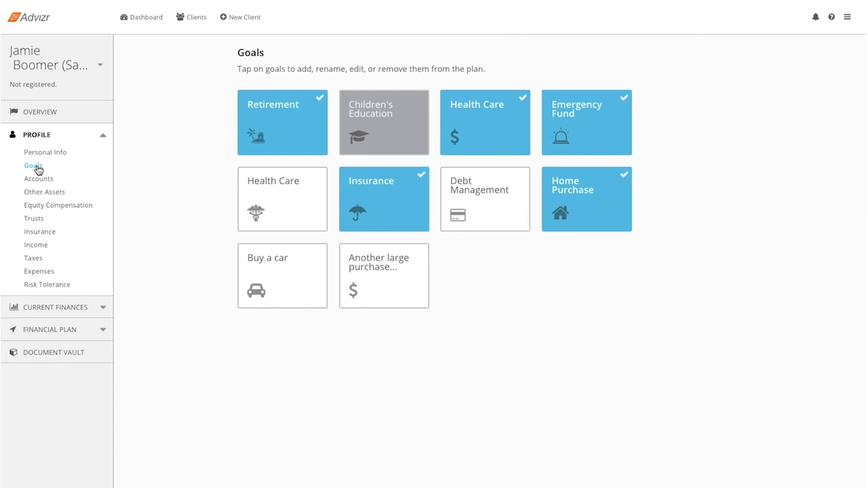
click(275, 264)
click(409, 251)
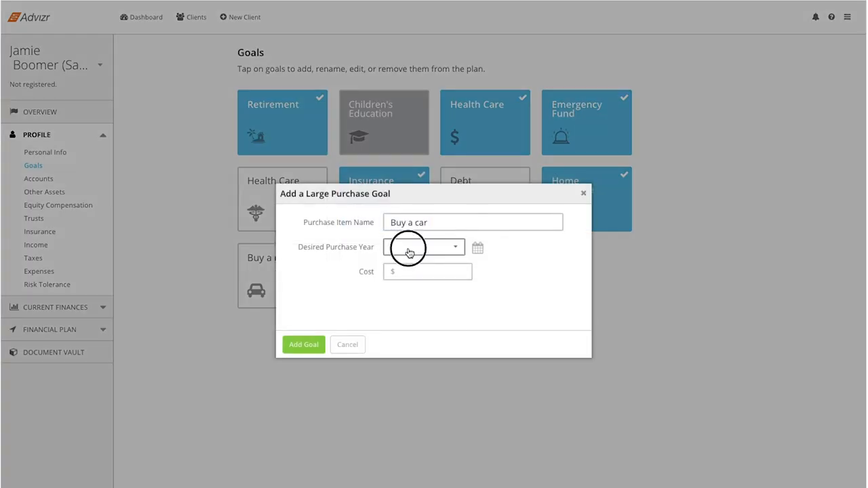
click(401, 300)
click(424, 275)
text(35000)
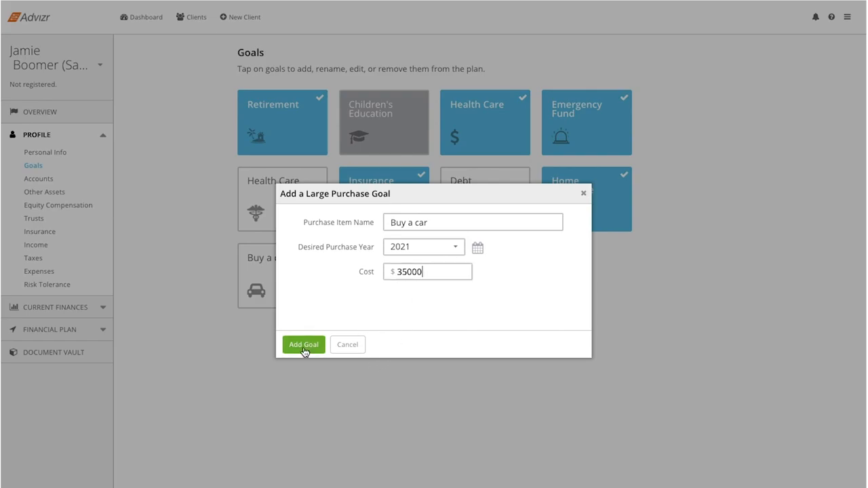
click(304, 346)
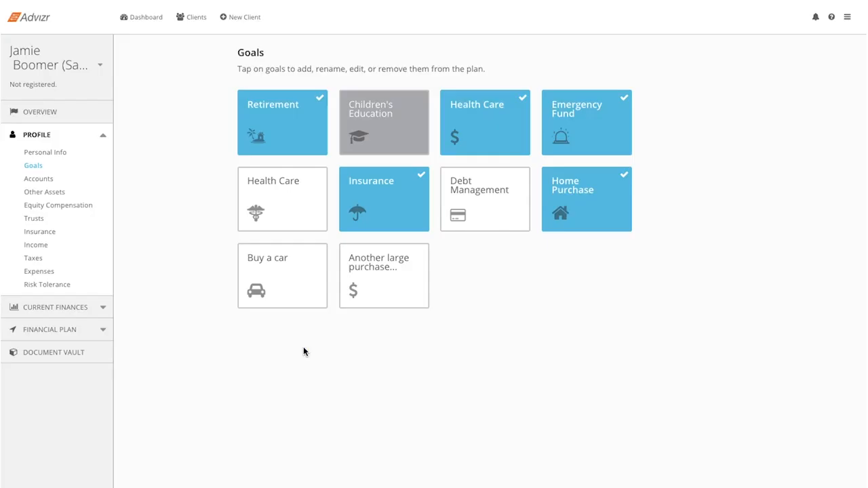
Step: Reopen the Buy a car goal's details and return to the goals overview
click(294, 289)
click(508, 347)
click(350, 283)
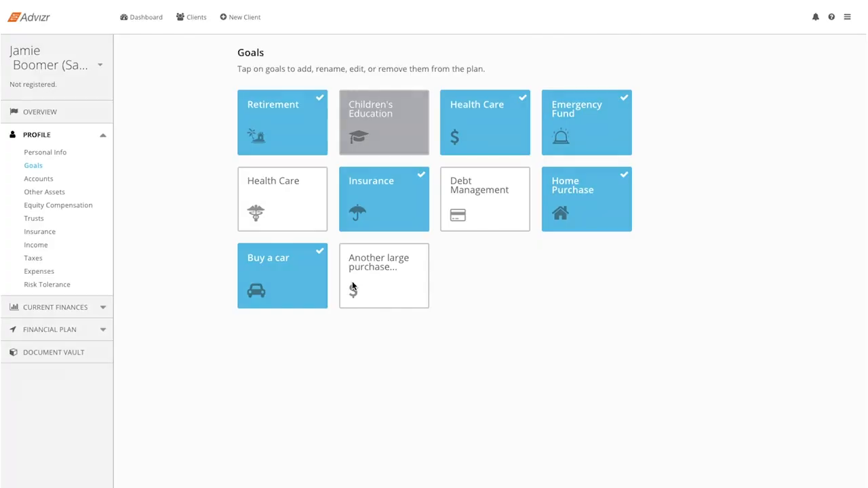
Step: Preview linking a TD Bank account through institution login from the client's Accounts page, and cancel it
click(49, 179)
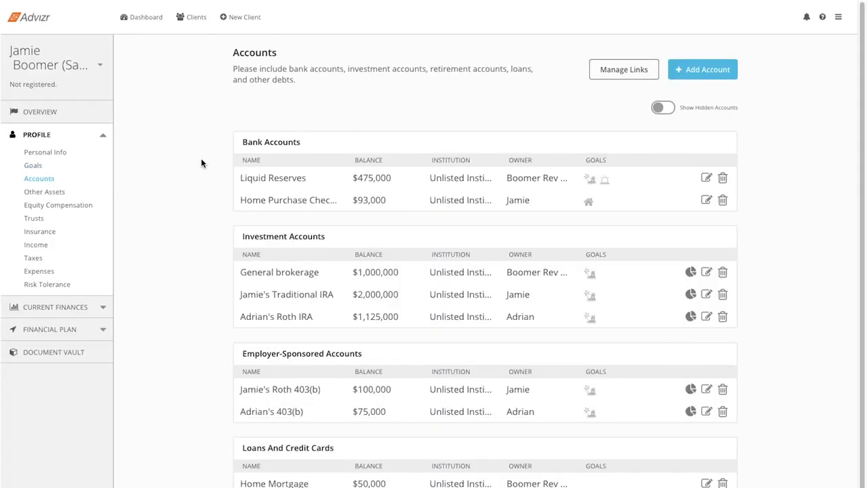
click(703, 68)
click(504, 282)
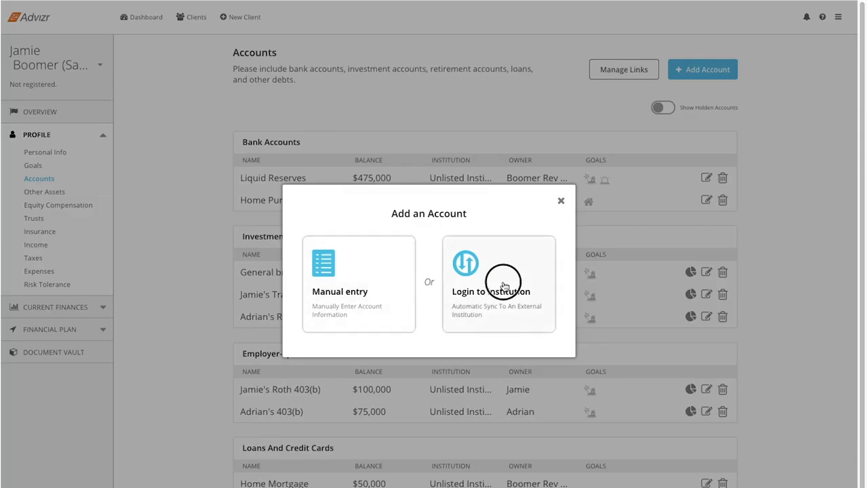
click(357, 251)
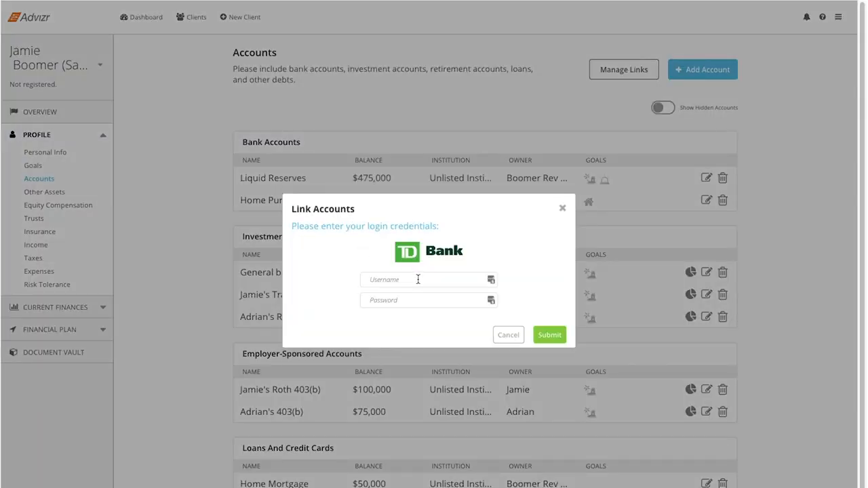
click(506, 335)
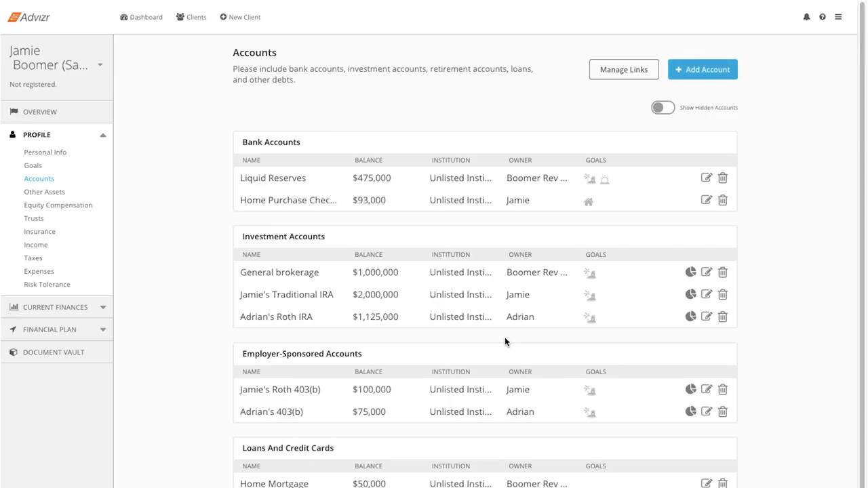
Step: Preview the real estate entry form with its advanced fields under Other Assets, and close it without adding an asset
click(65, 193)
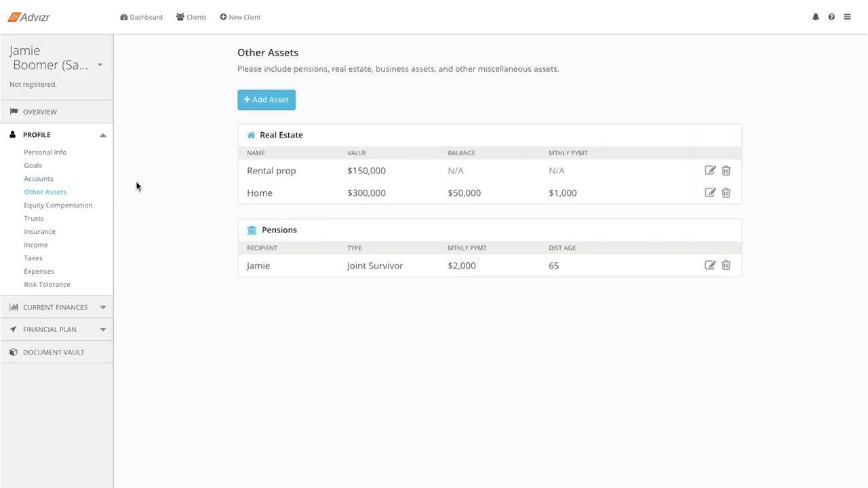
click(270, 103)
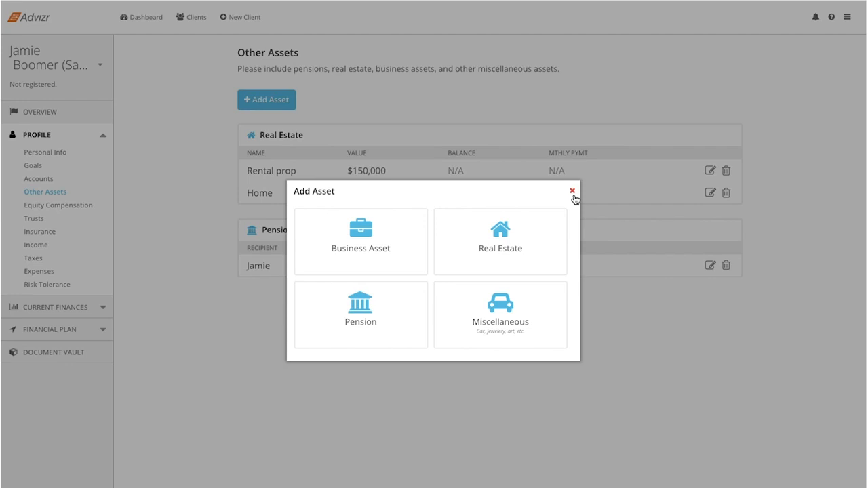
click(518, 221)
click(434, 341)
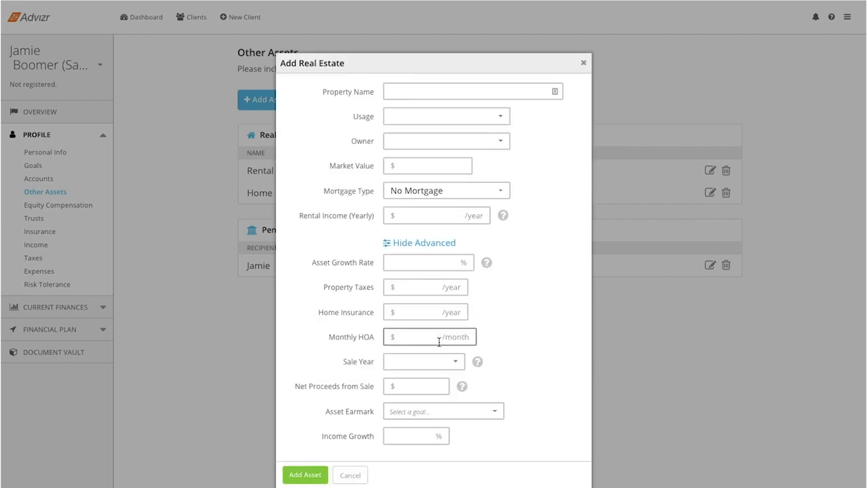
click(584, 63)
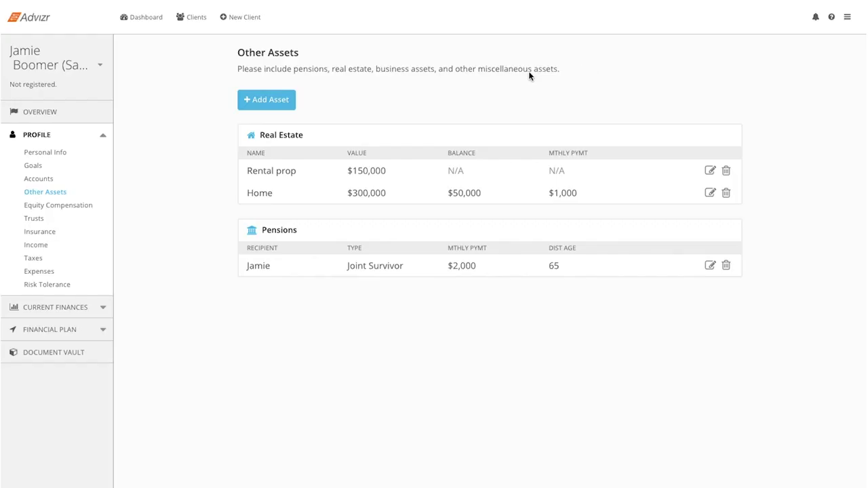
Step: Review the client's Trusts, Income and Taxes pages, including the filing status and filing state choices
click(38, 221)
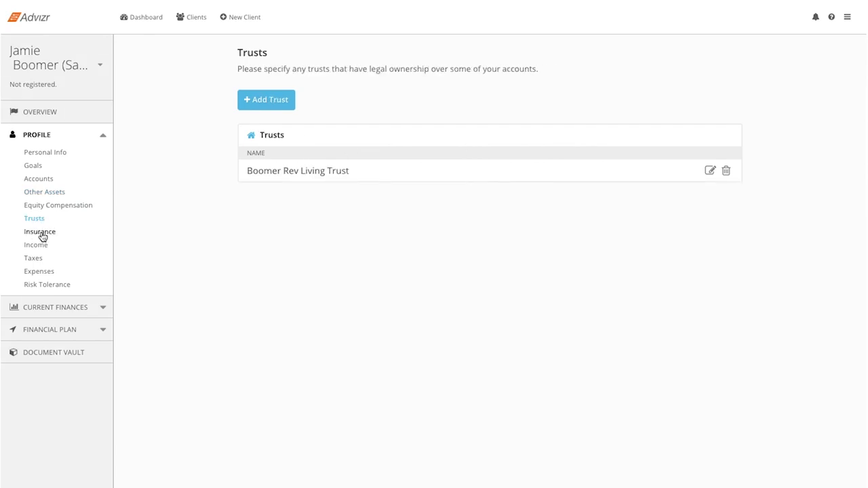
click(39, 246)
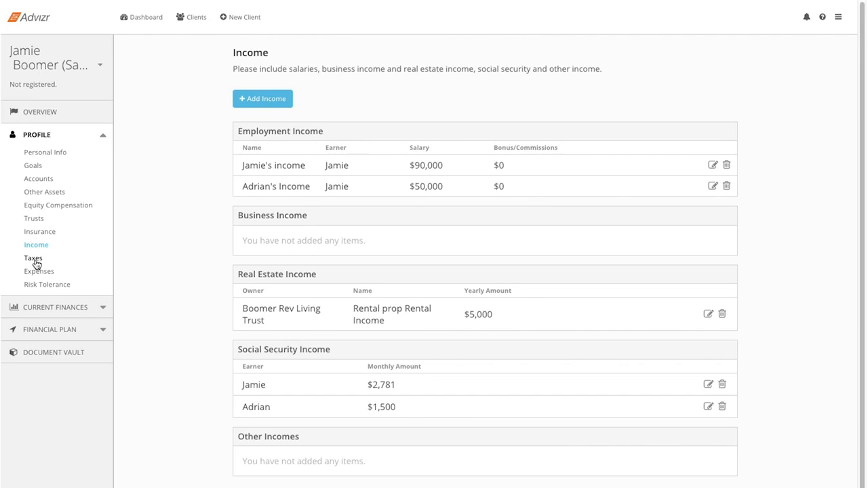
click(33, 258)
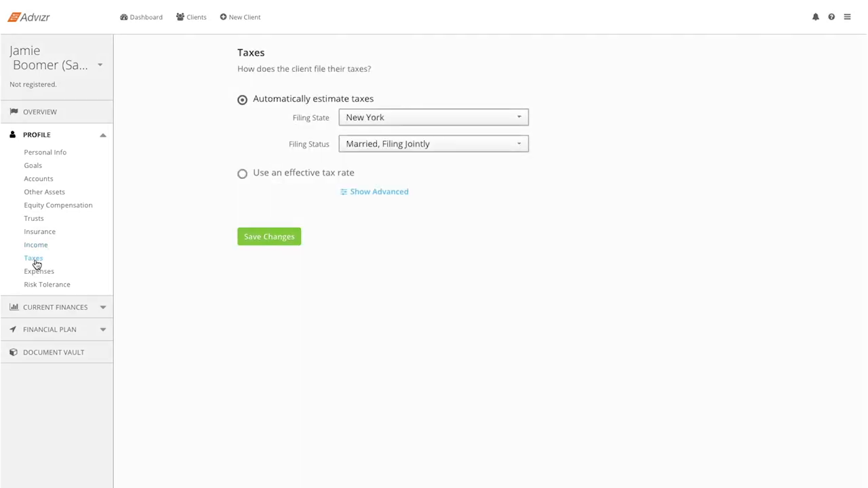
click(430, 142)
click(432, 138)
click(434, 120)
click(436, 123)
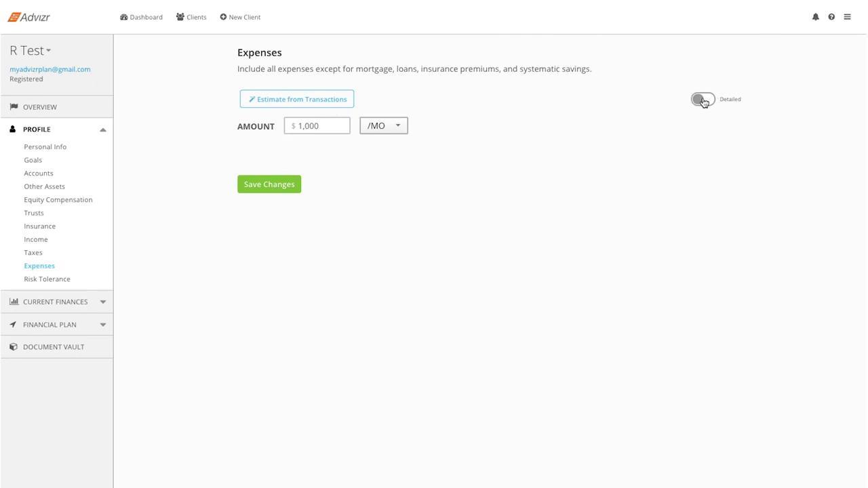
Step: Switch the registered test client's expenses to the detailed breakdown and open the estimate from transactions
click(703, 100)
click(502, 153)
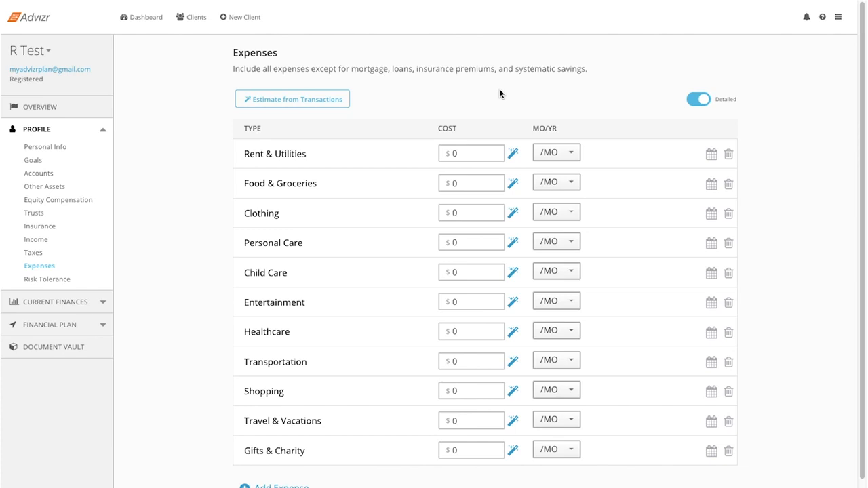
click(303, 105)
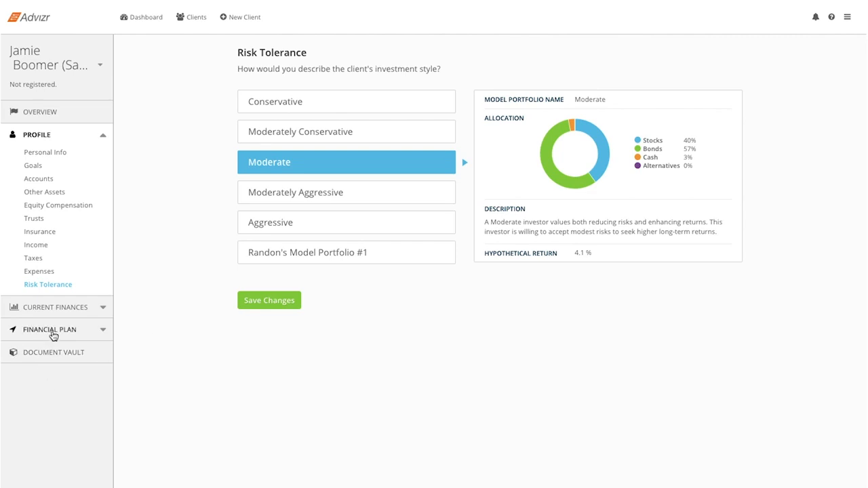
Step: Review the sample client's overview page from the executive summary down to the net worth section
click(69, 111)
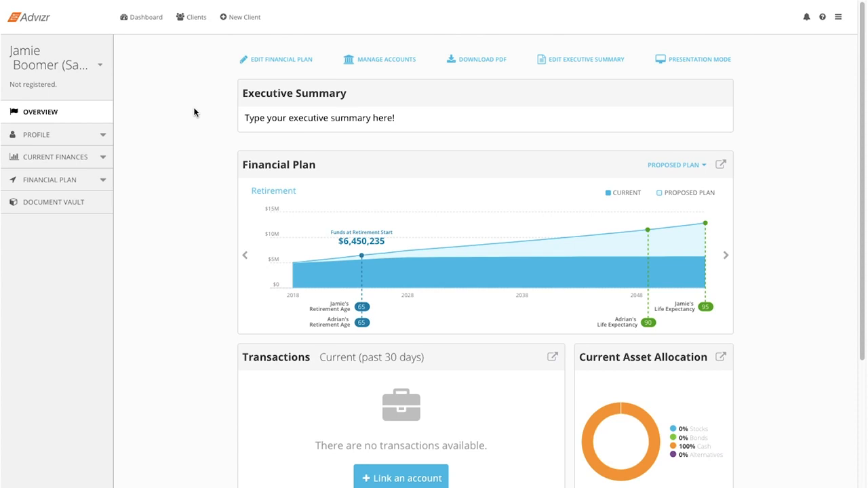
scroll(194, 112, down, 4)
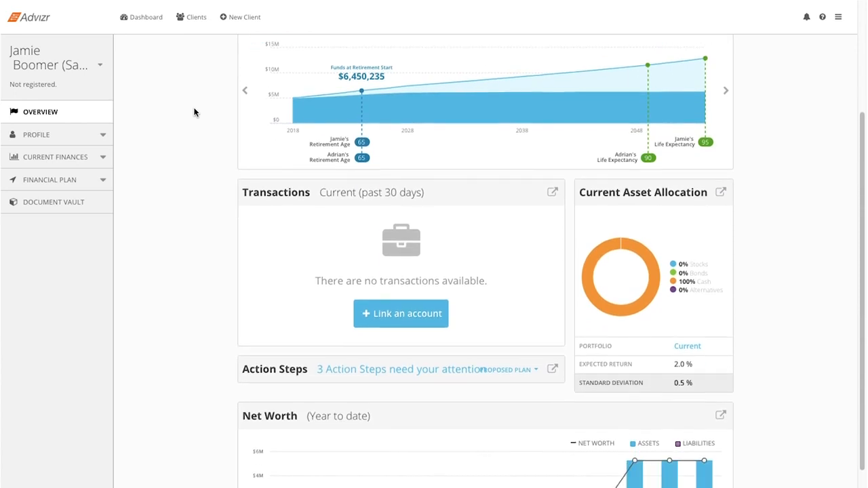
scroll(193, 112, up, 4)
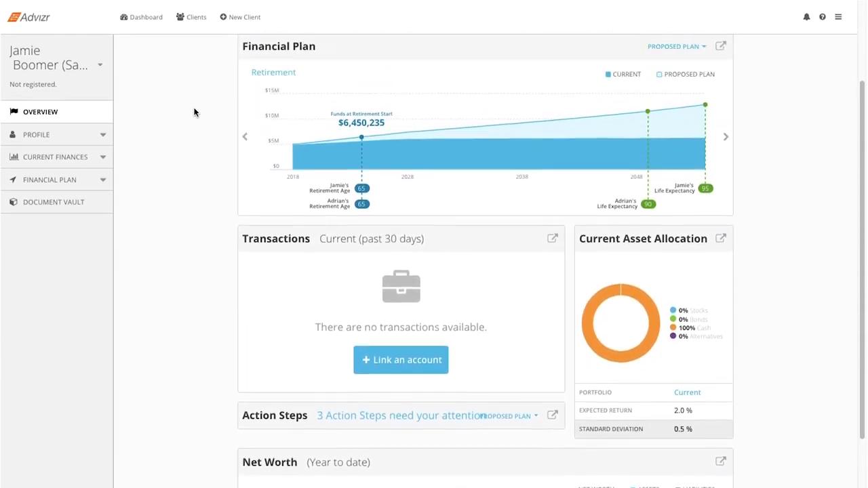
Step: Open the client's Net Worth page and inspect the balance sheet details for savings, retirement accounts, other assets and mortgage
click(84, 161)
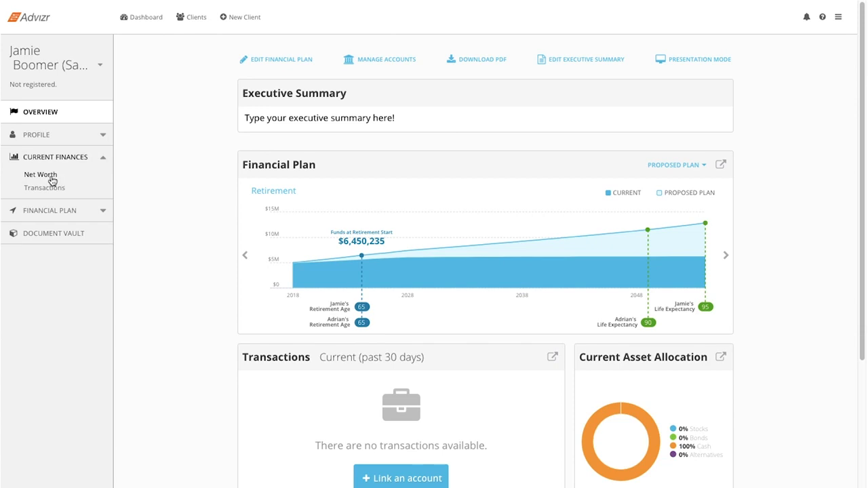
click(52, 179)
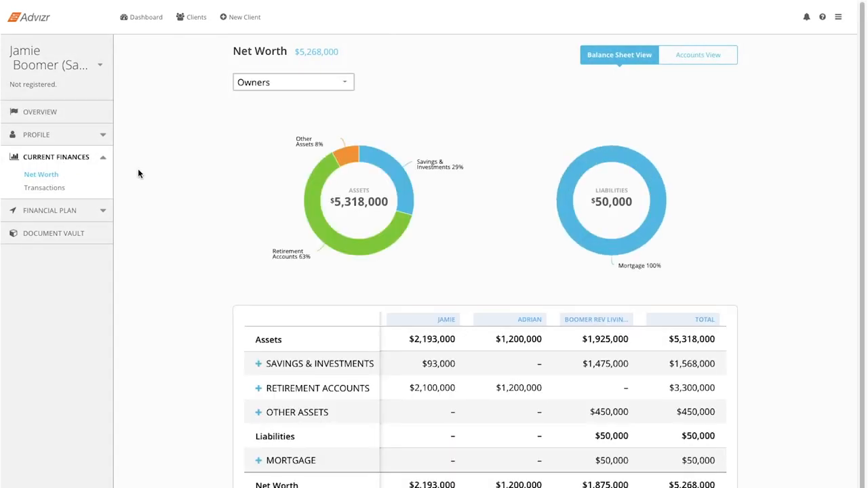
click(285, 371)
click(286, 371)
click(289, 392)
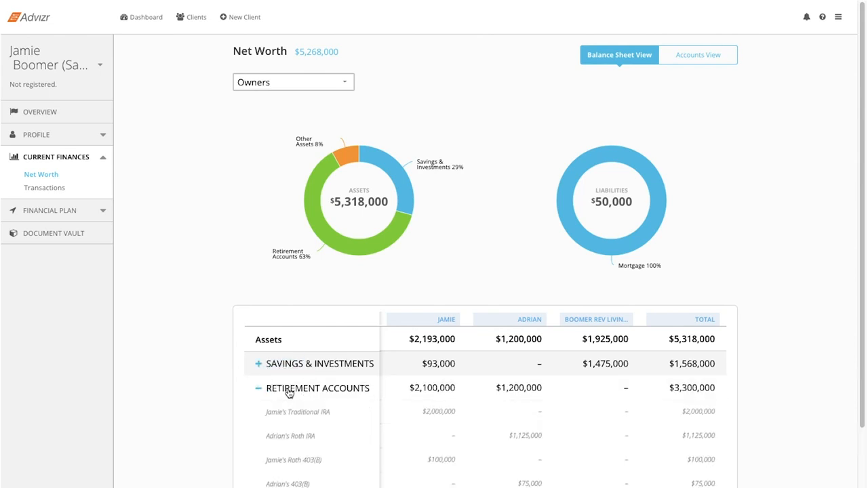
click(289, 393)
click(289, 411)
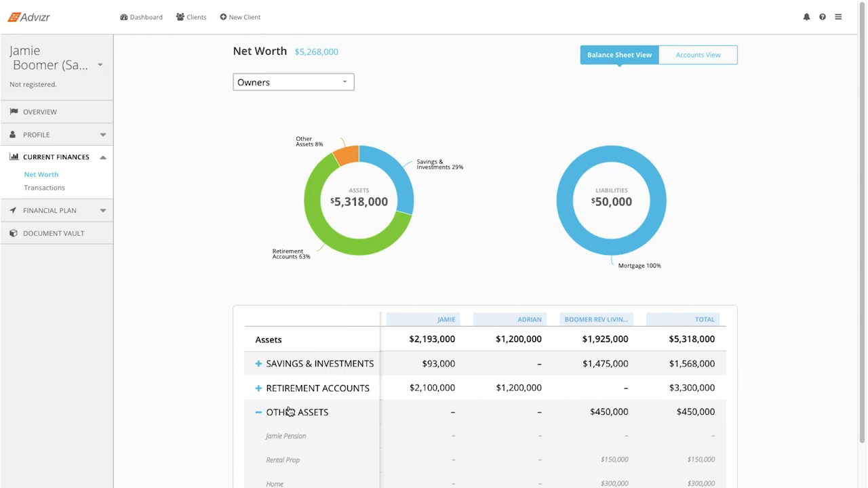
click(289, 412)
click(287, 462)
click(287, 463)
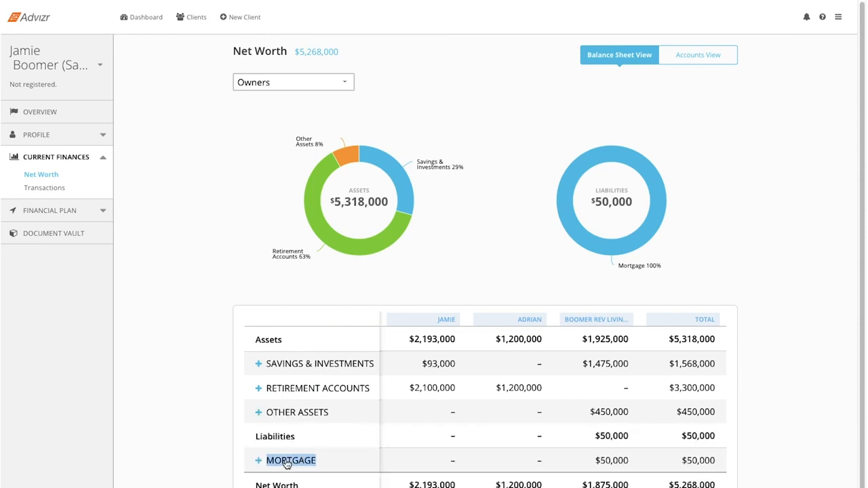
Step: View the owner filter choices on the Net Worth page and close them without changing the selection
click(424, 87)
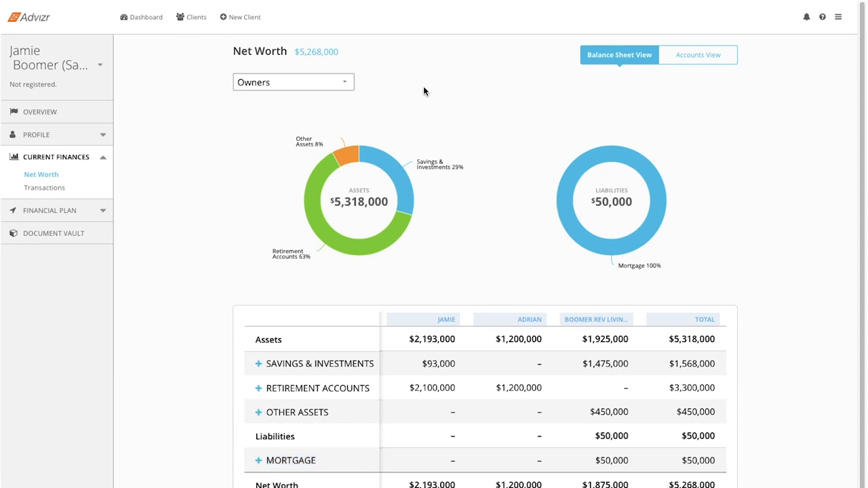
click(346, 84)
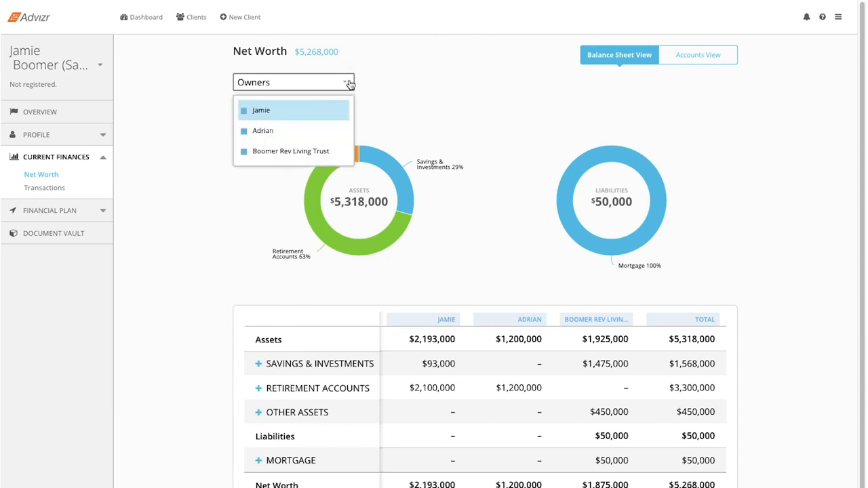
click(515, 61)
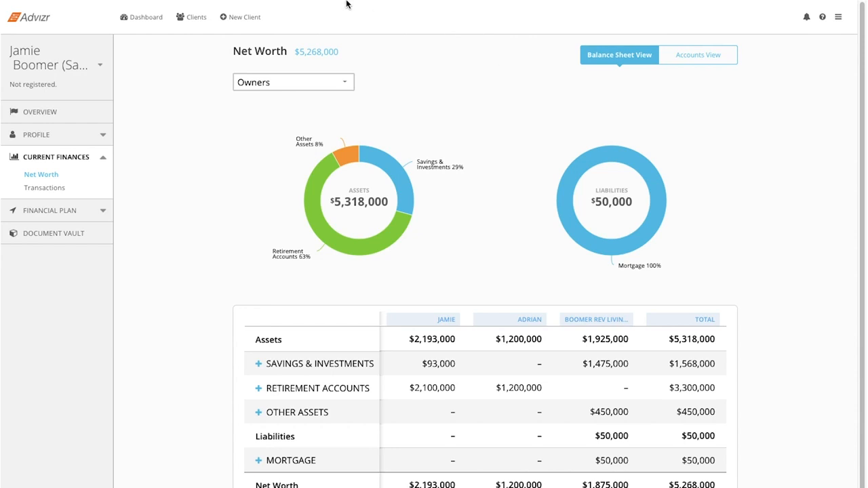
Step: Return to the dashboard and open the registered test client's overview
click(134, 18)
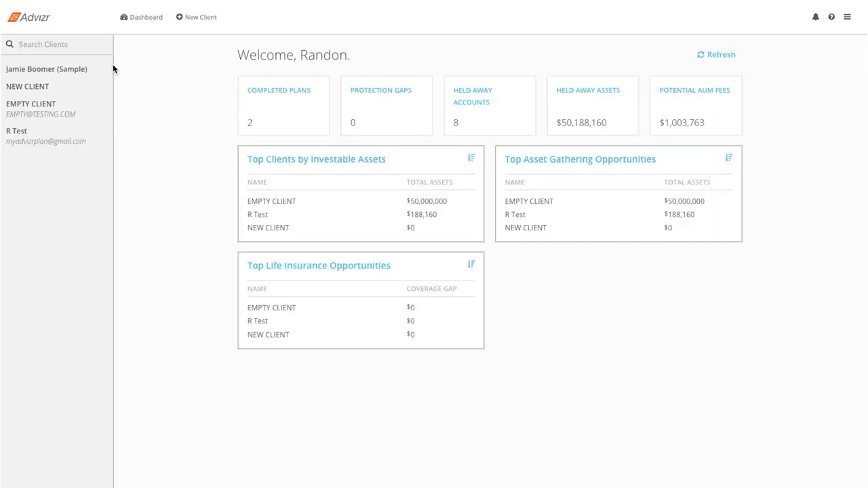
click(55, 131)
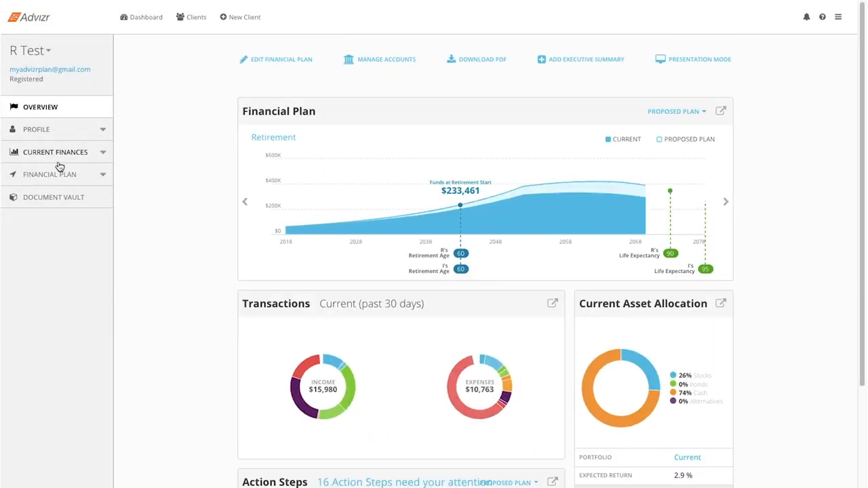
Step: Open the registered test client's Transactions page and view the Gifts/Donations income and the Bills/Utilities expenses
click(57, 162)
click(55, 181)
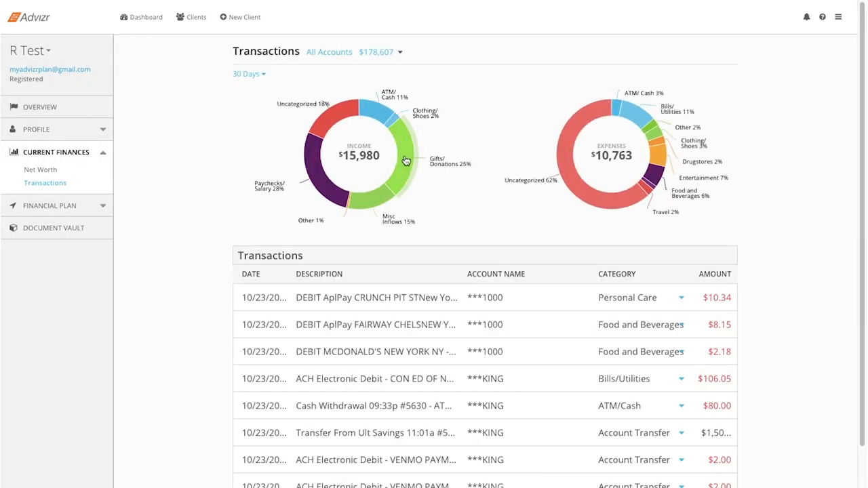
click(411, 160)
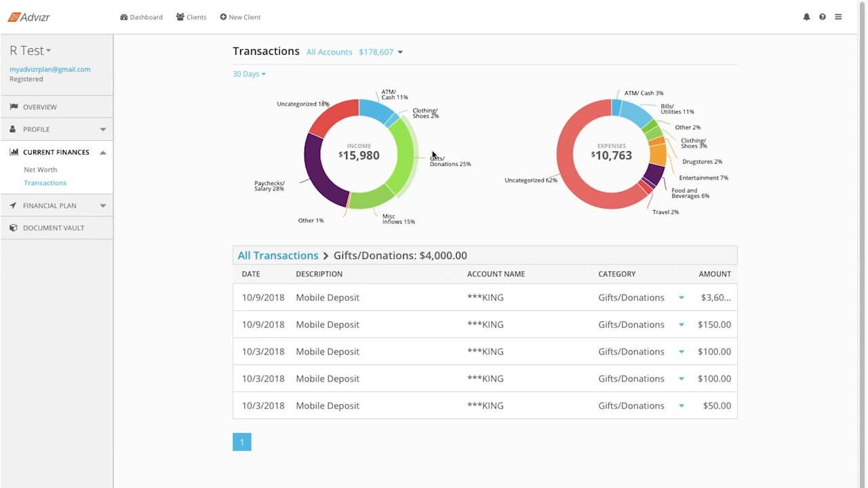
click(631, 116)
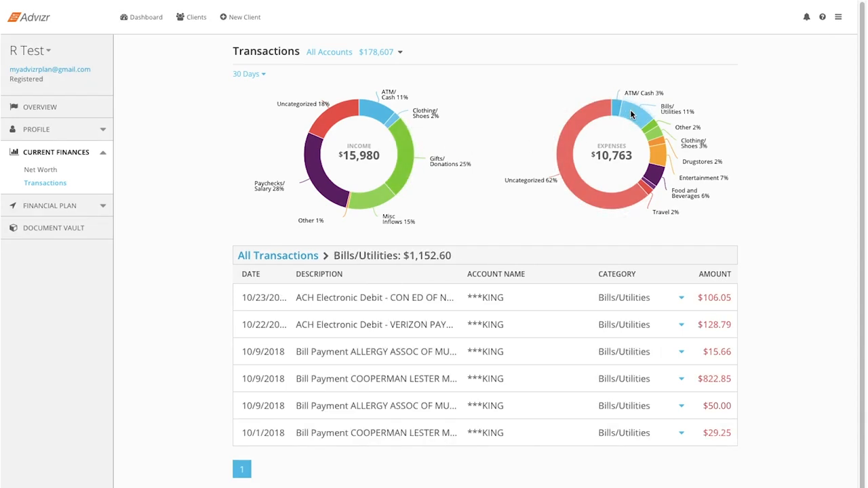
Step: Filter the transactions to the Drugstores expense category and set the period to All Time
click(658, 148)
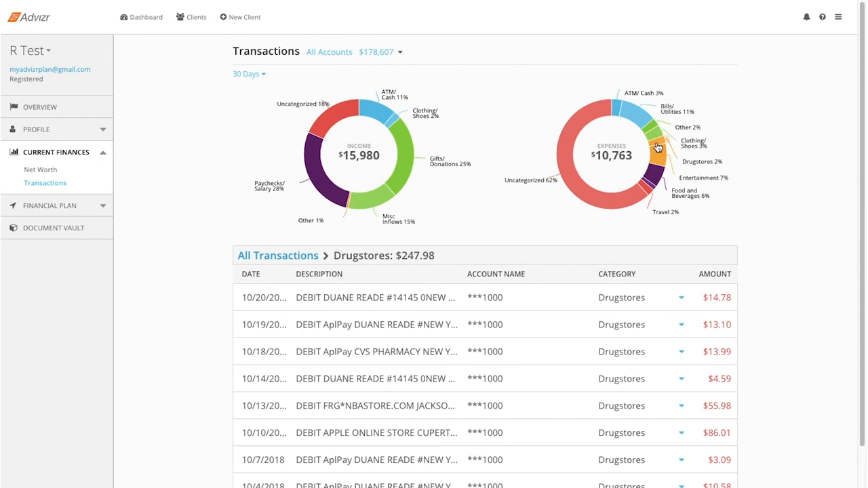
click(249, 74)
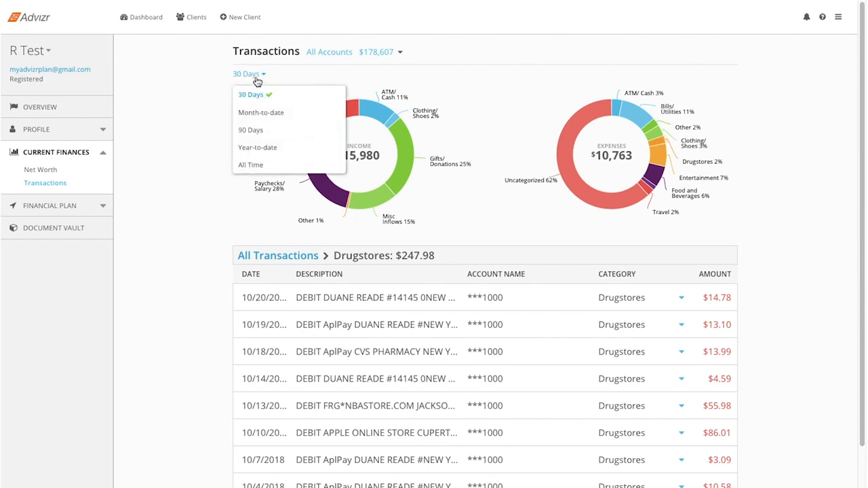
click(263, 163)
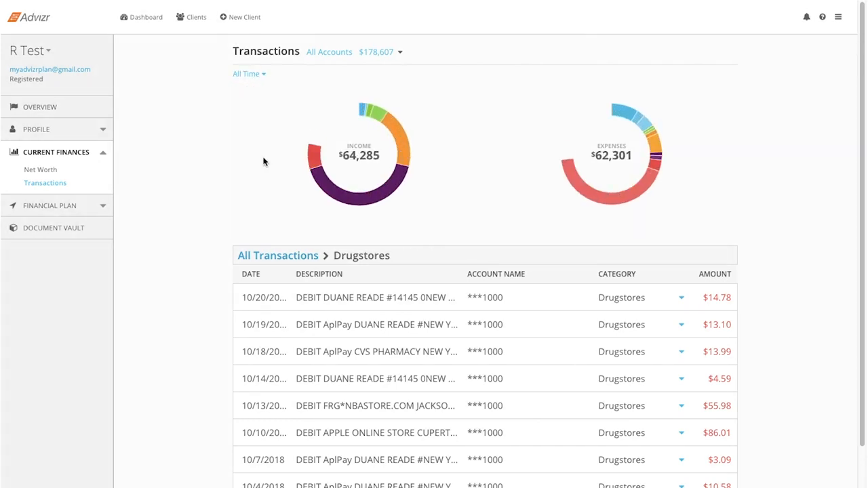
Step: Return to the dashboard and open the Retirement goal in the sample client's financial plan results
click(141, 17)
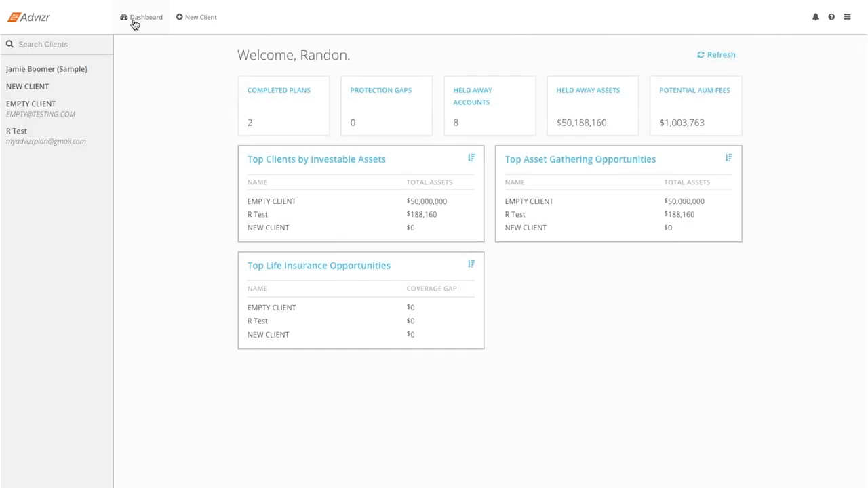
click(82, 70)
click(51, 178)
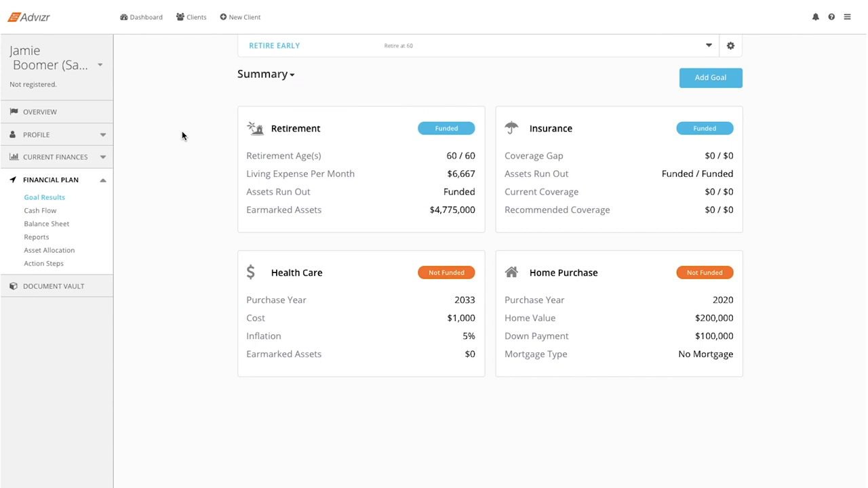
click(344, 156)
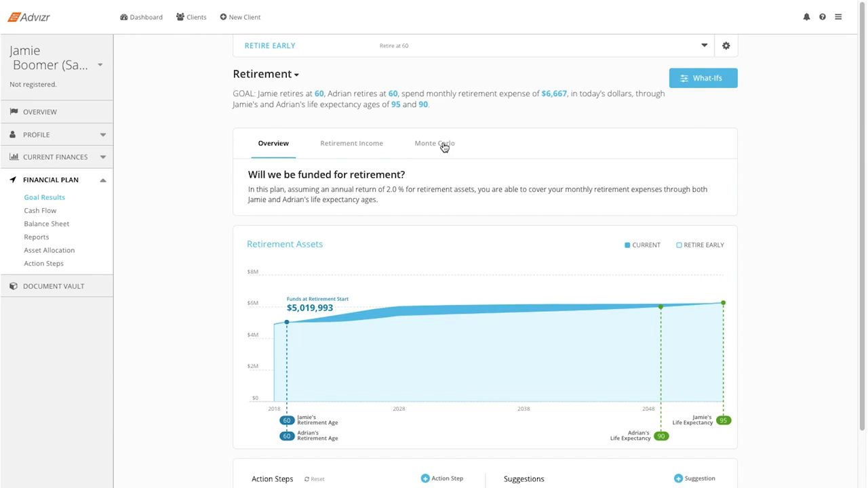
Step: In the Retirement goal's General what-ifs, inspect the retirement ages and apply retirement expenses of $80,000 per year
click(691, 76)
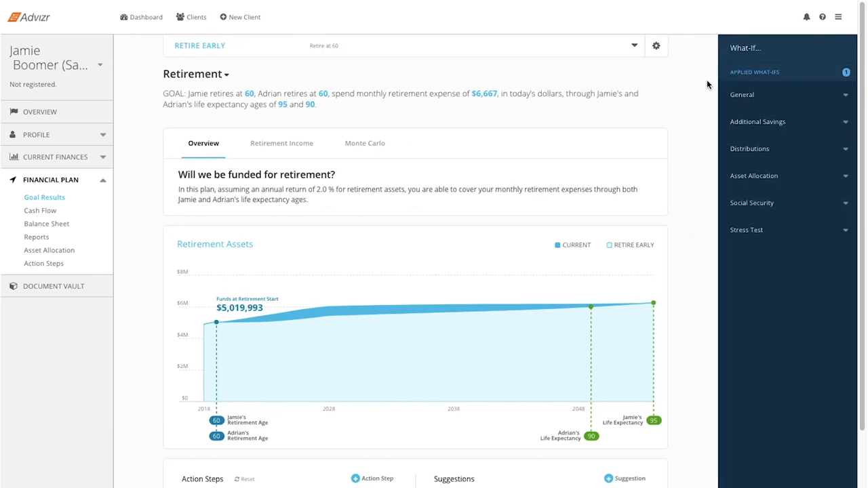
click(762, 95)
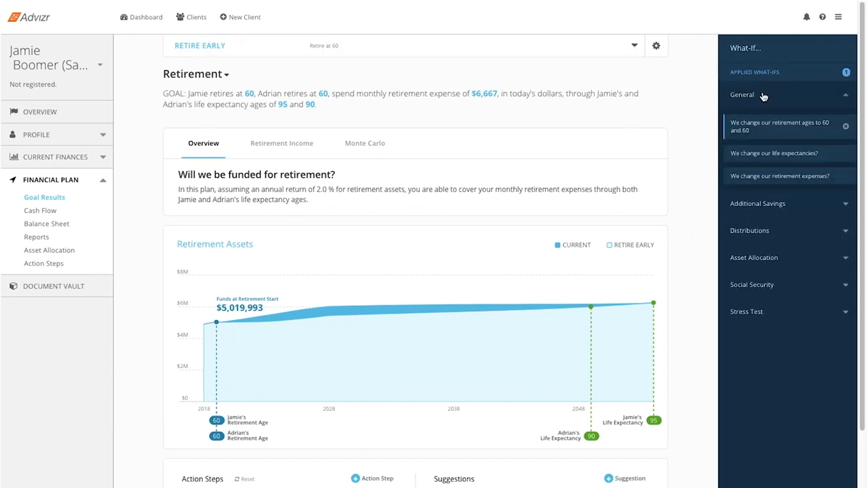
click(764, 118)
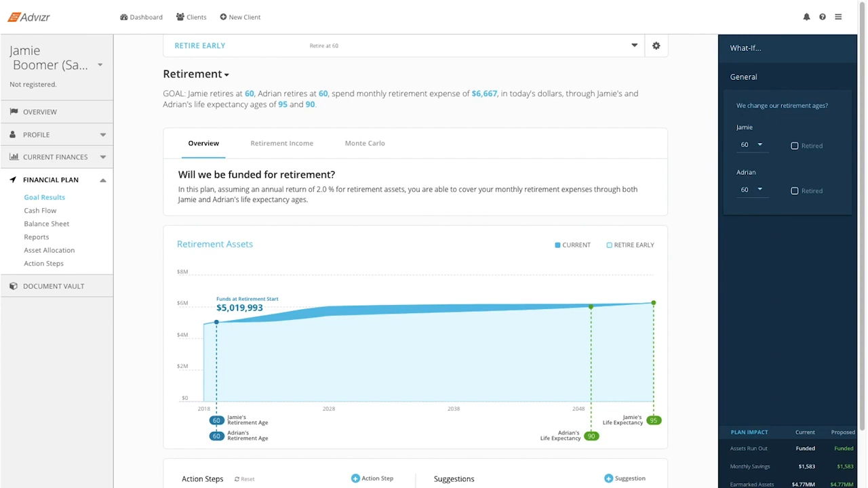
click(786, 271)
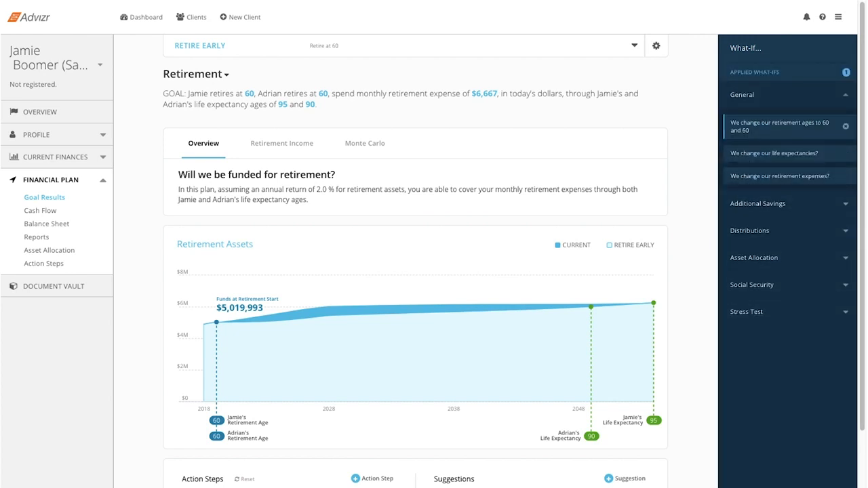
click(786, 176)
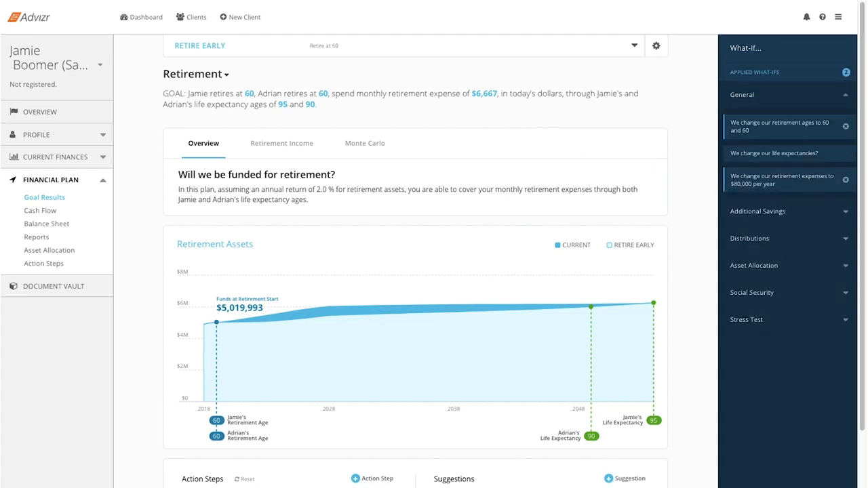
Step: Inspect the pre-retirement asset allocation and inflation stress test what-ifs for the Retirement goal, and close the what-ifs
click(769, 269)
click(783, 209)
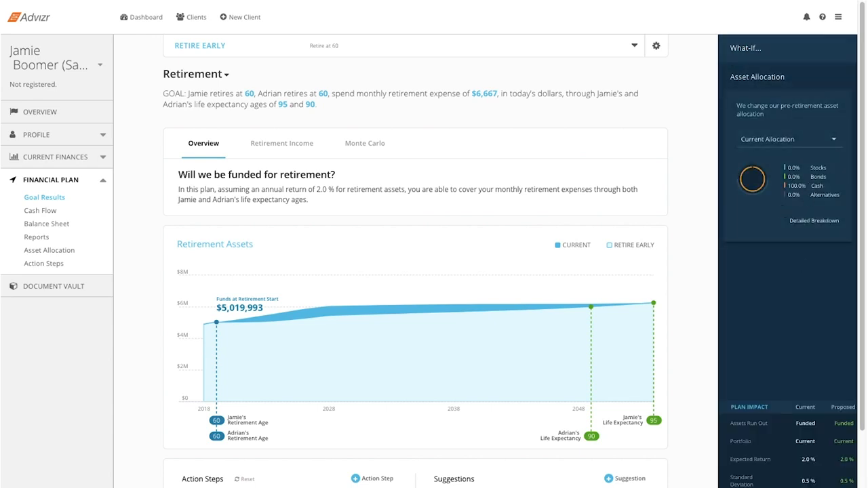
click(785, 295)
click(786, 266)
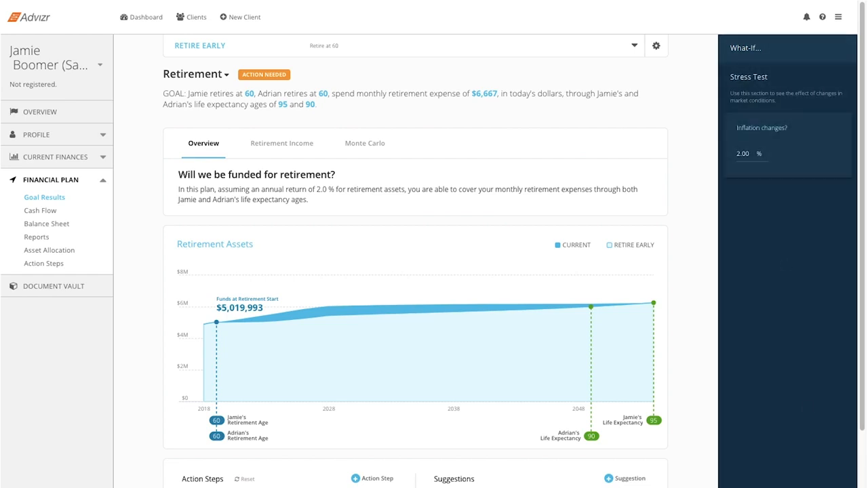
click(771, 280)
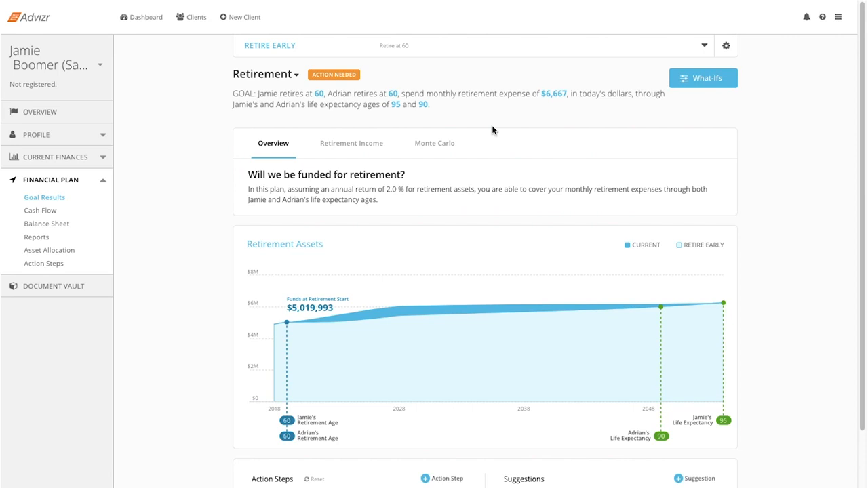
Step: Switch to the Home Purchase goal and examine its General, Additional Savings, Asset Allocation and Assumptions what-ifs
click(296, 74)
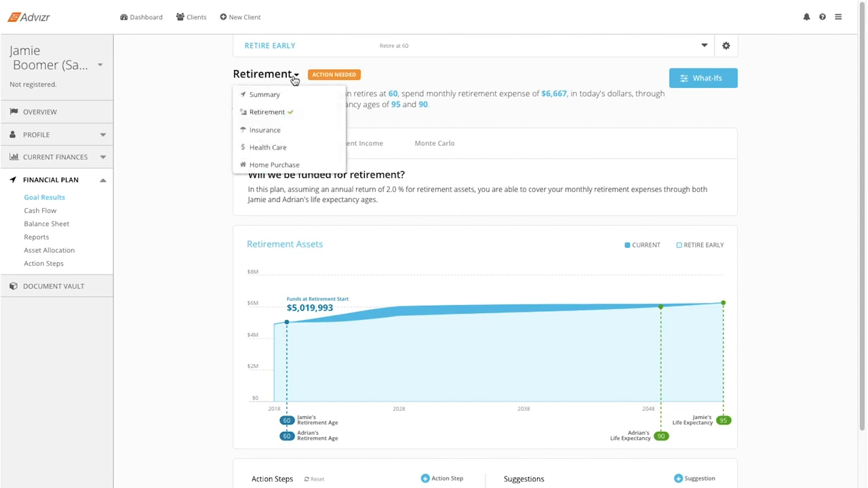
click(295, 164)
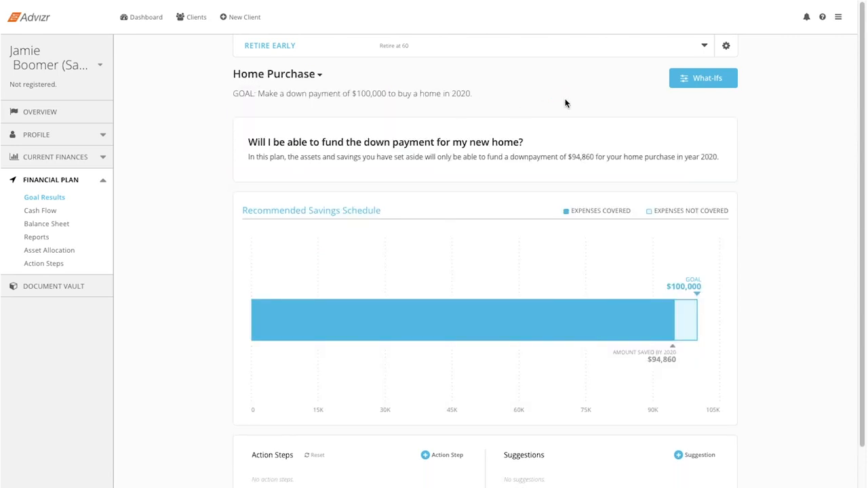
click(688, 78)
click(750, 77)
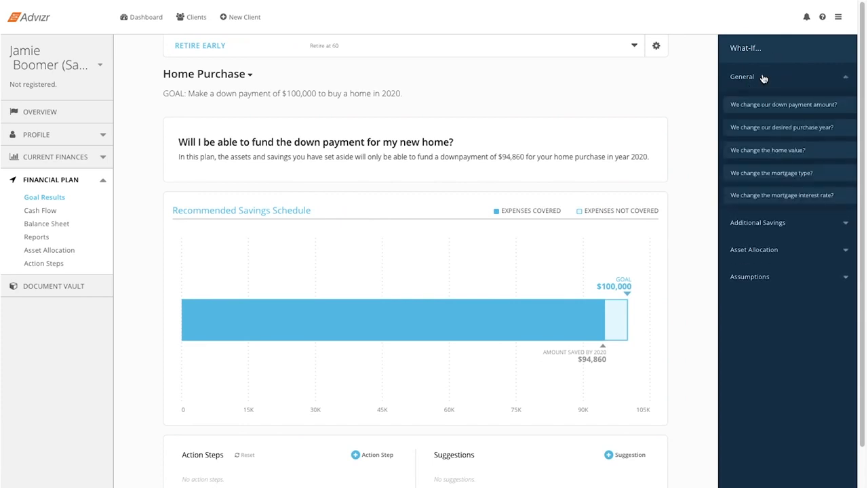
click(765, 211)
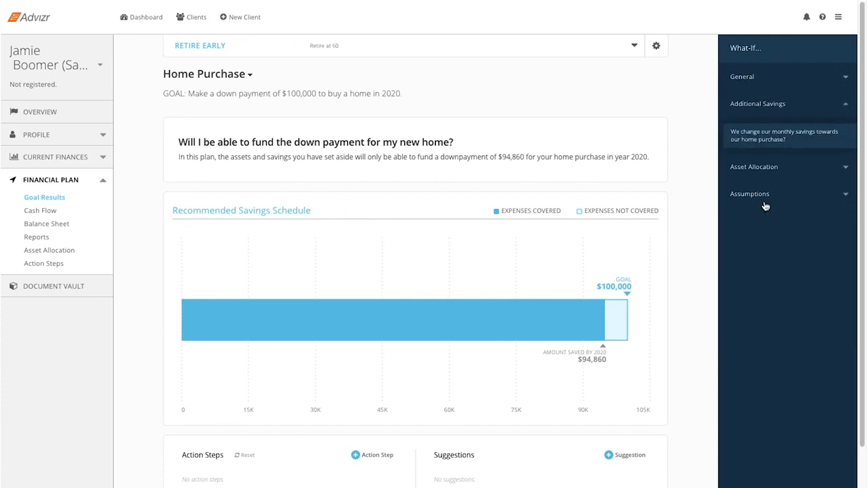
click(765, 168)
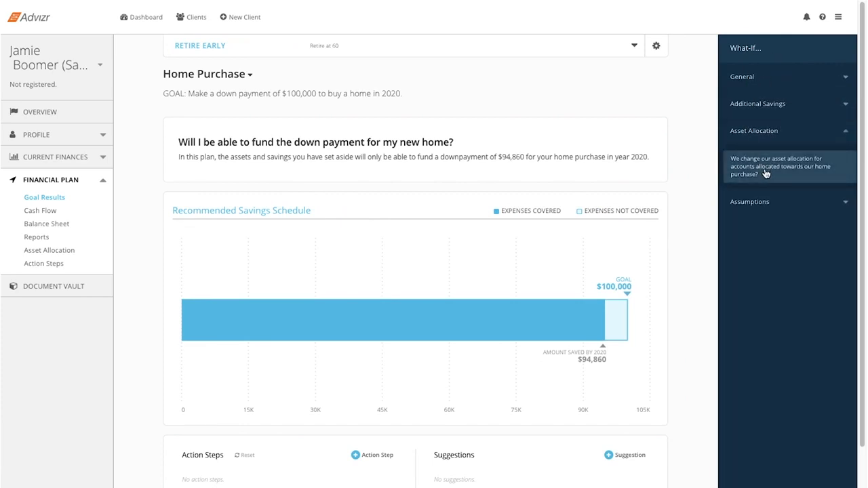
click(767, 204)
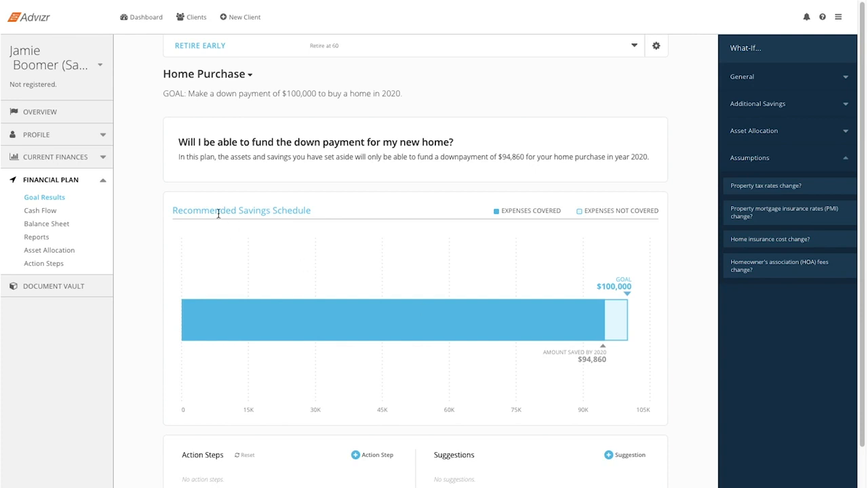
Step: Return to the dashboard, open the sample client and show the overview in presentation mode
click(154, 19)
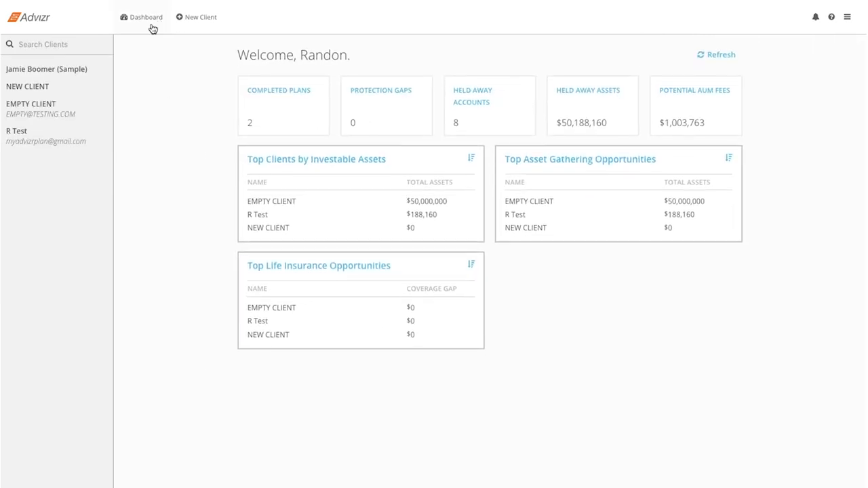
click(76, 73)
click(708, 67)
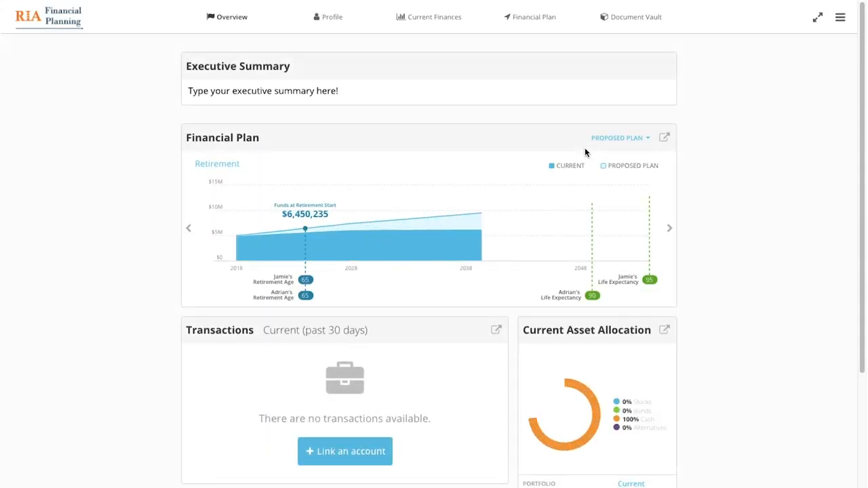
Step: Open the plan's Retirement goal results in presentation mode, showing the what-ifs and the Monte Carlo simulation
click(513, 19)
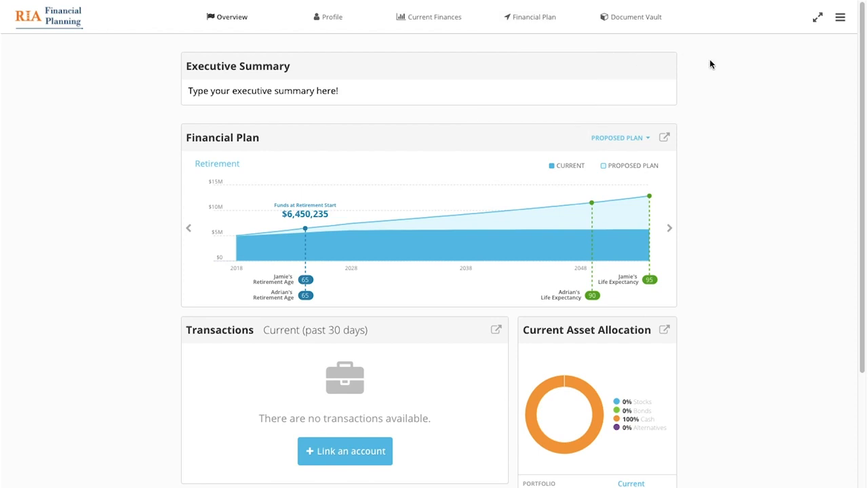
mouse_move(527, 17)
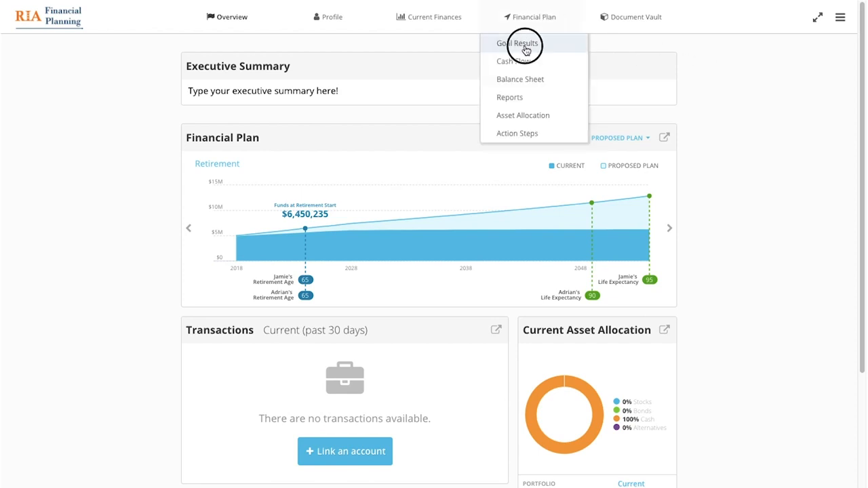
click(508, 39)
click(374, 156)
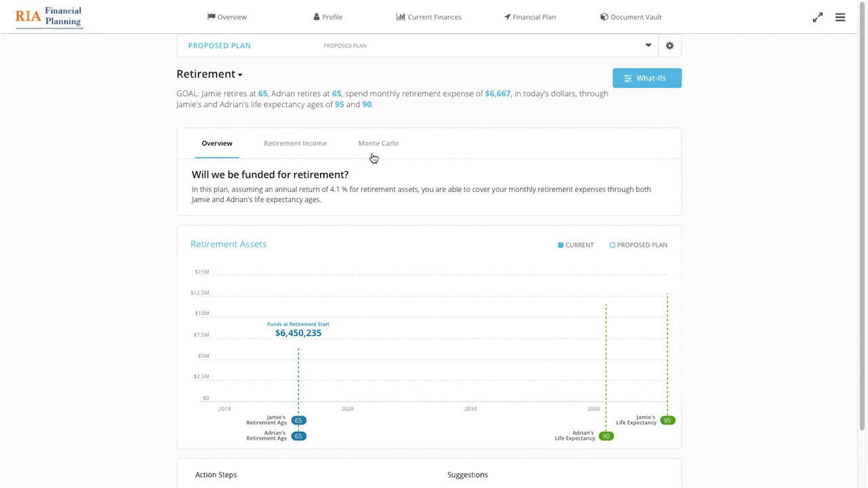
click(640, 76)
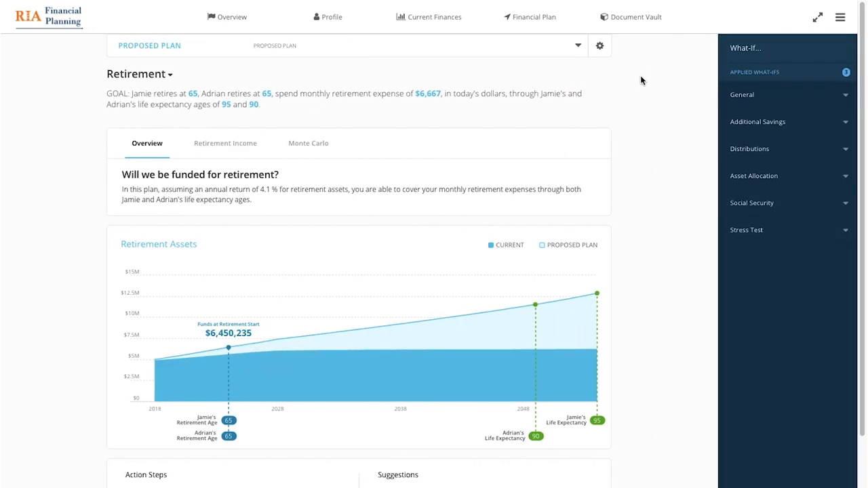
click(323, 146)
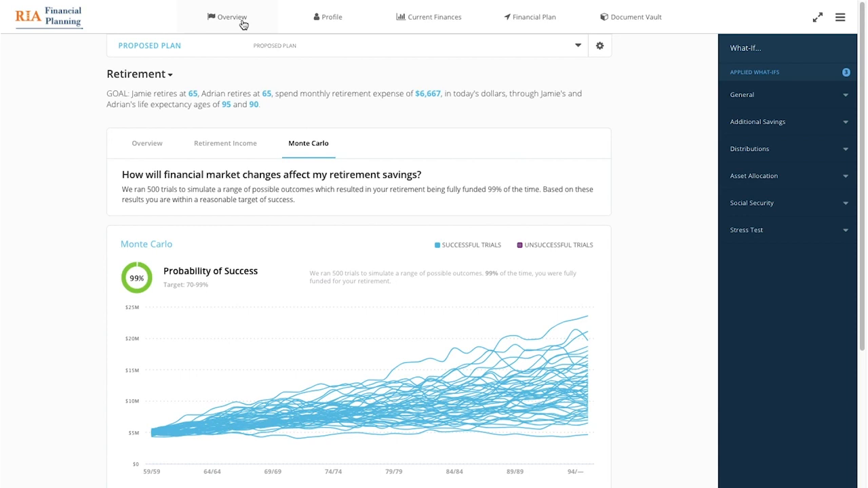
Step: Open the plan's Cash Flow page and inspect the breakdowns of employment incomes, taxes and contributions, collapsing each one
mouse_move(529, 17)
click(520, 63)
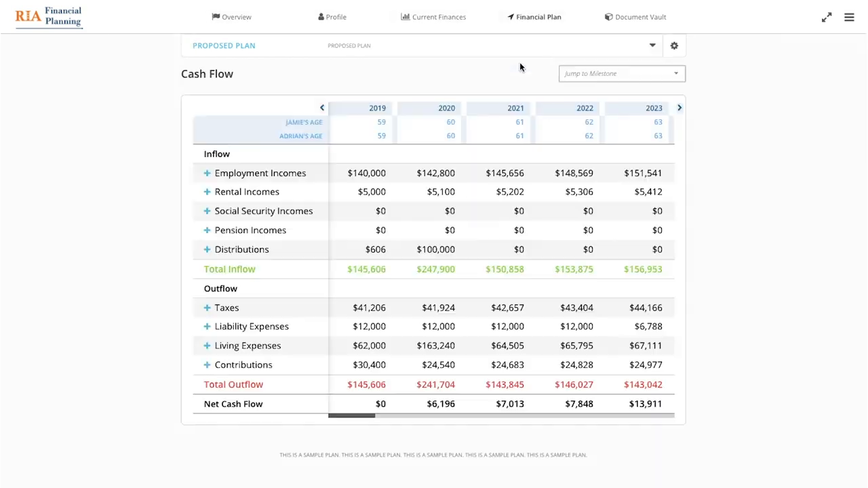
click(290, 183)
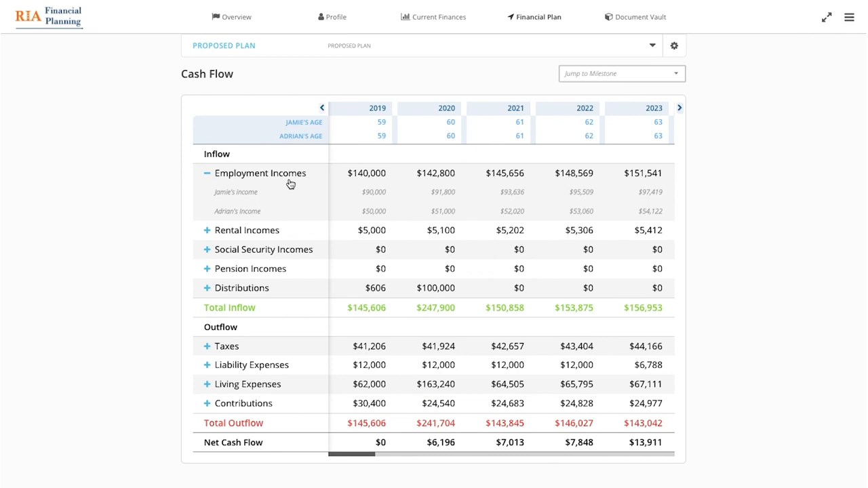
click(290, 183)
click(251, 308)
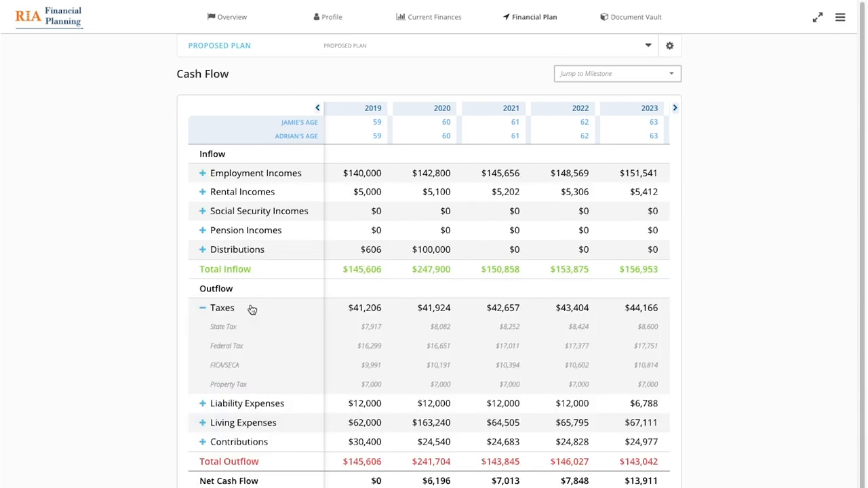
click(251, 309)
click(240, 367)
click(240, 367)
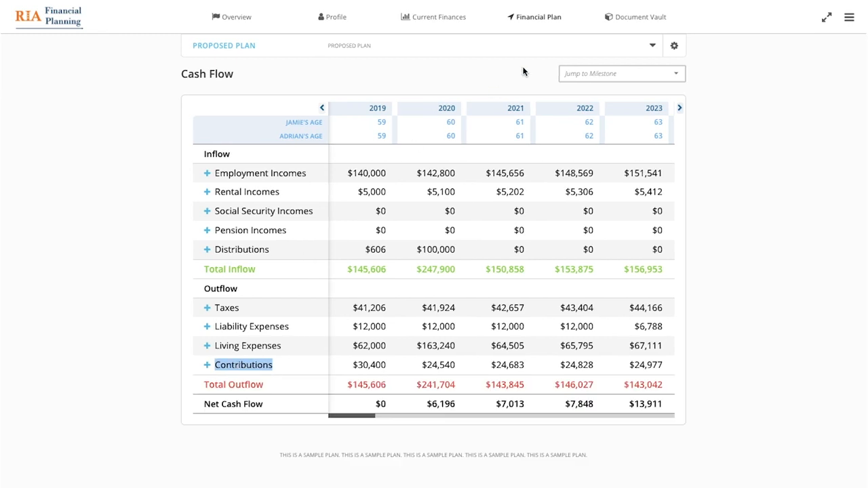
Step: Open the financial plan's Balance Sheet page
mouse_move(534, 19)
click(538, 81)
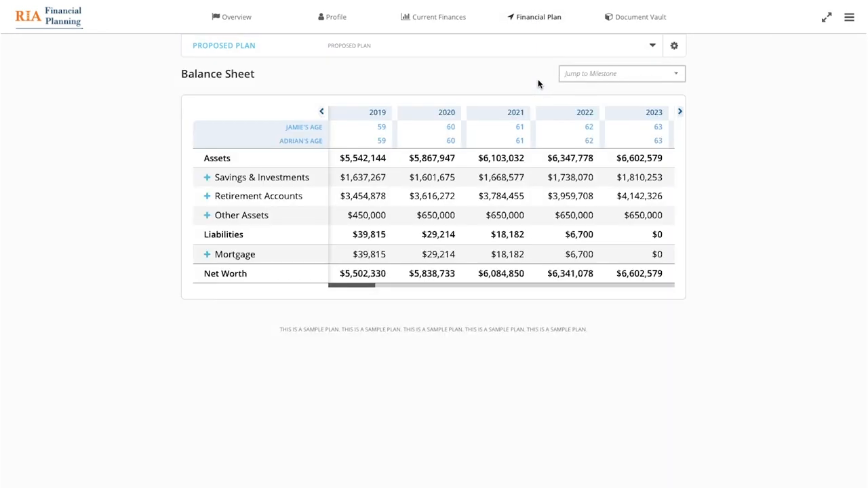
Step: Expand the Savings & Investments, Retirement Accounts and Mortgage breakdowns in the balance sheet
click(260, 181)
click(247, 292)
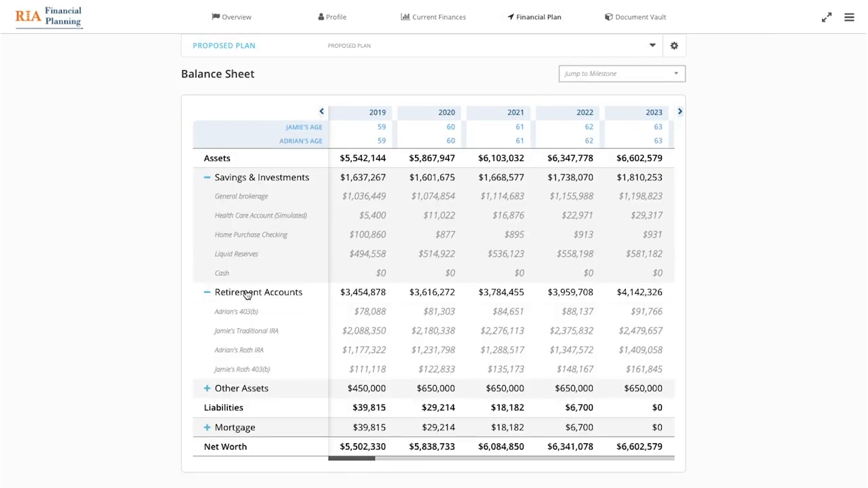
click(237, 432)
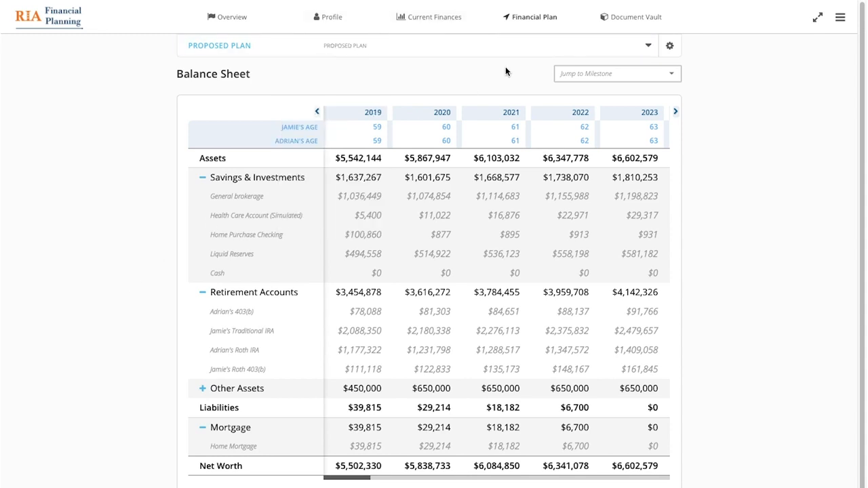
Step: Open the sample client's Document Vault in presentation mode
click(636, 18)
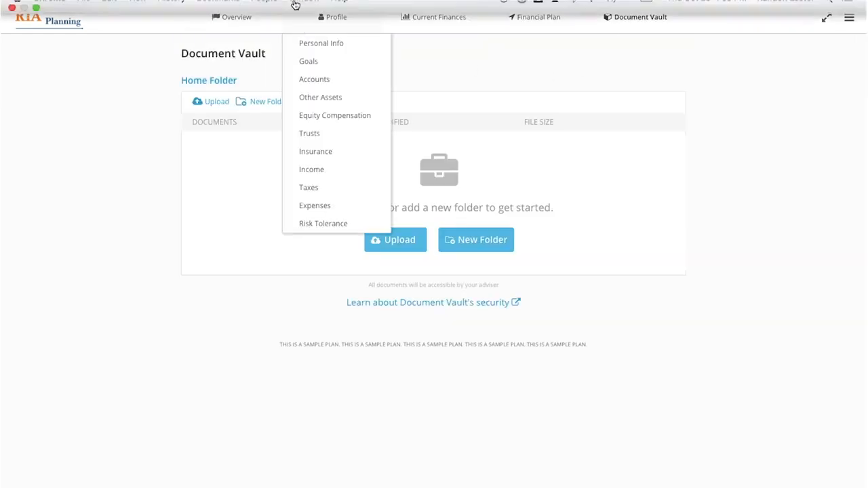
mouse_move(583, 6)
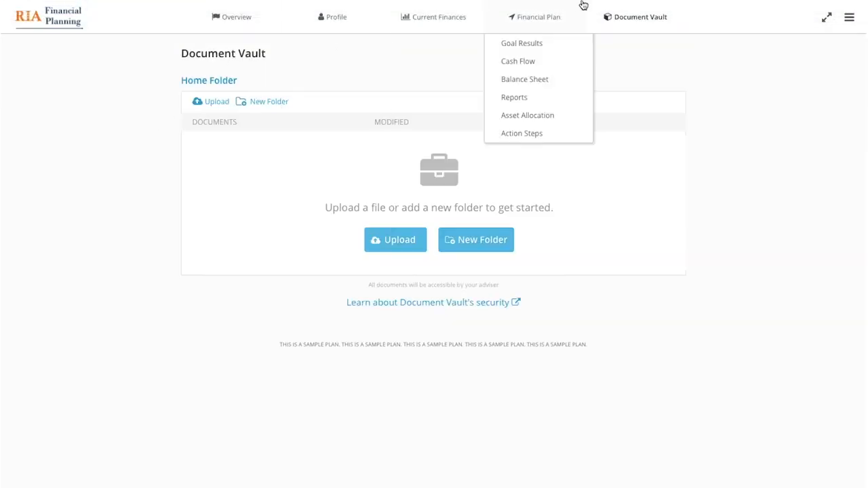
Step: Open the financial plan's Reports page and display the Cash Flow Summary report
click(517, 99)
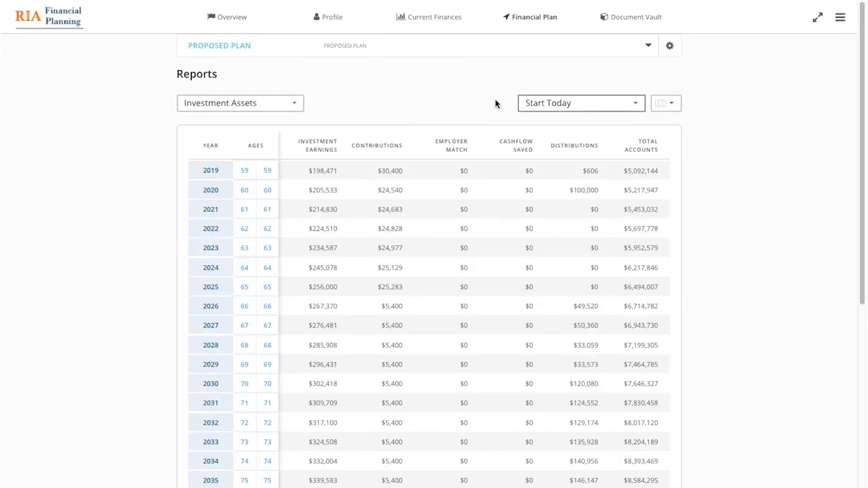
click(291, 105)
click(282, 151)
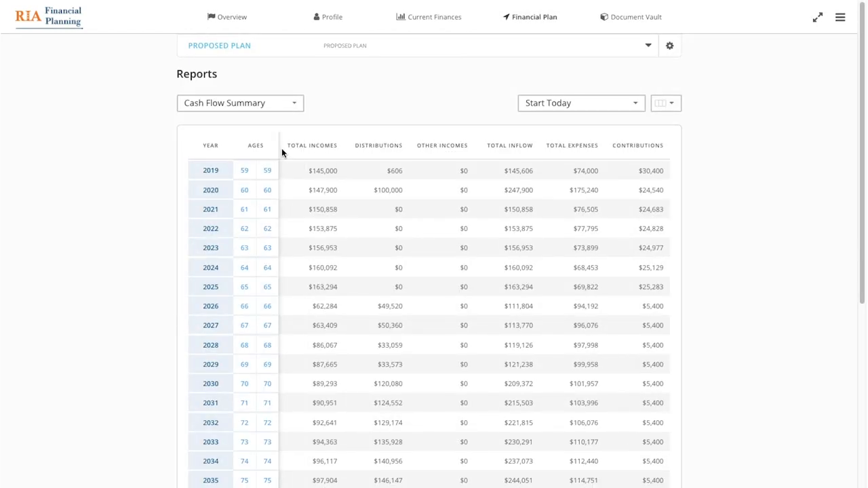
Step: Browse the optional columns for the Cash Flow Summary report and try moving the Distributions column toward Other Incomes
click(665, 102)
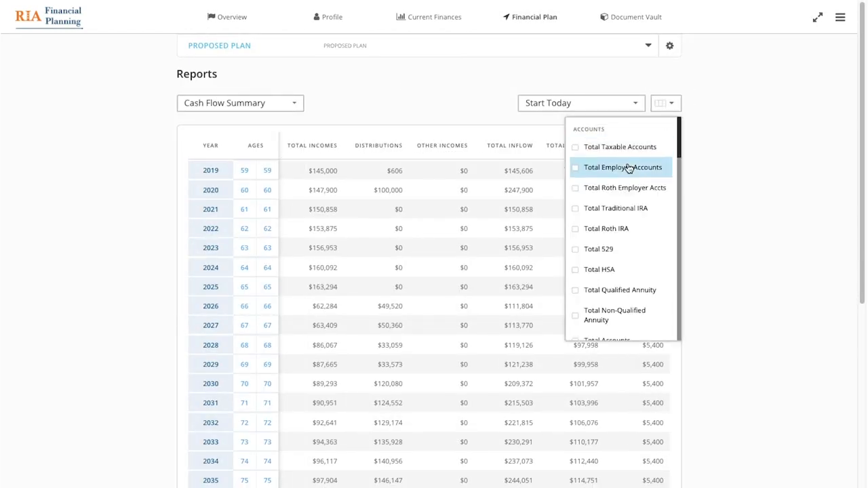
scroll(629, 169, down, 5)
scroll(627, 169, down, 5)
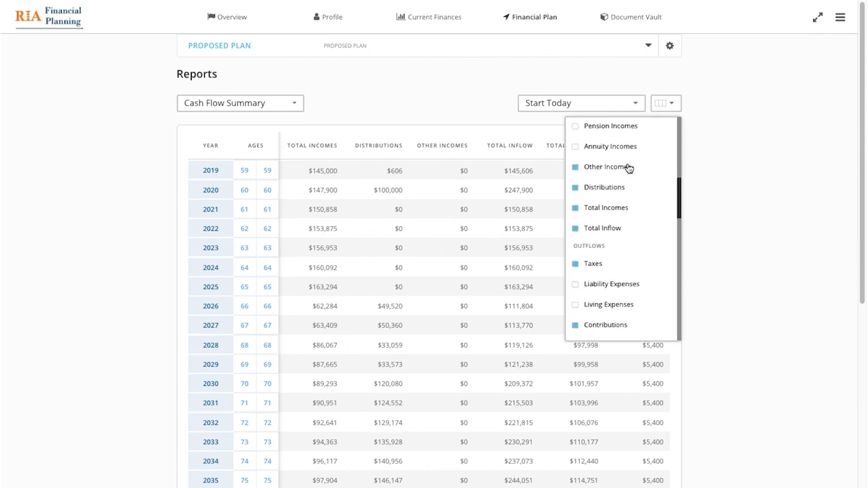
click(448, 100)
drag(374, 146, 428, 143)
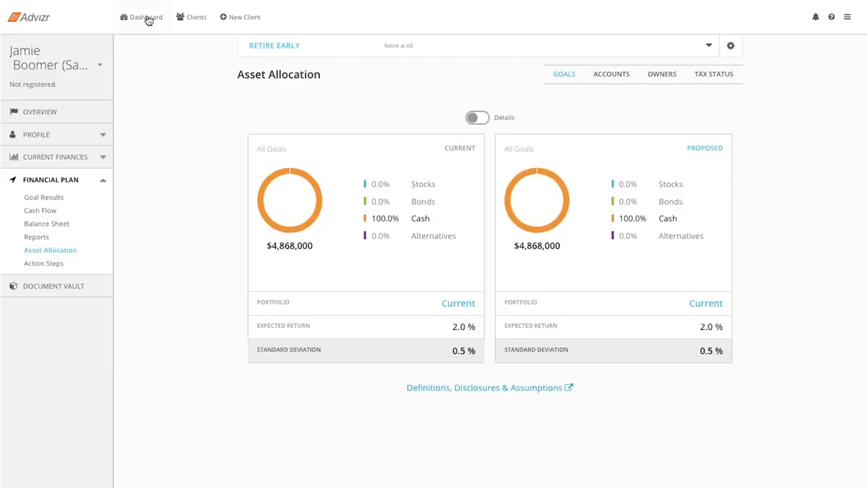
Step: Return to the dashboard, open the registered test client and show the financial plan's Asset Allocation page
click(147, 19)
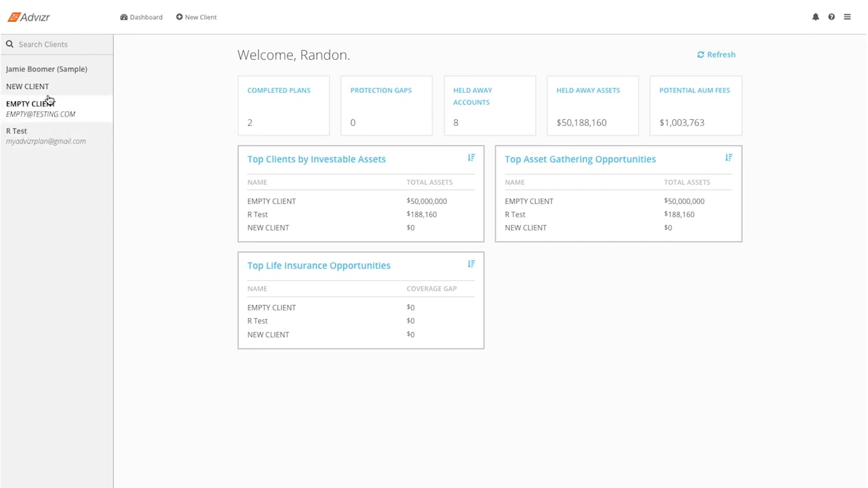
click(48, 133)
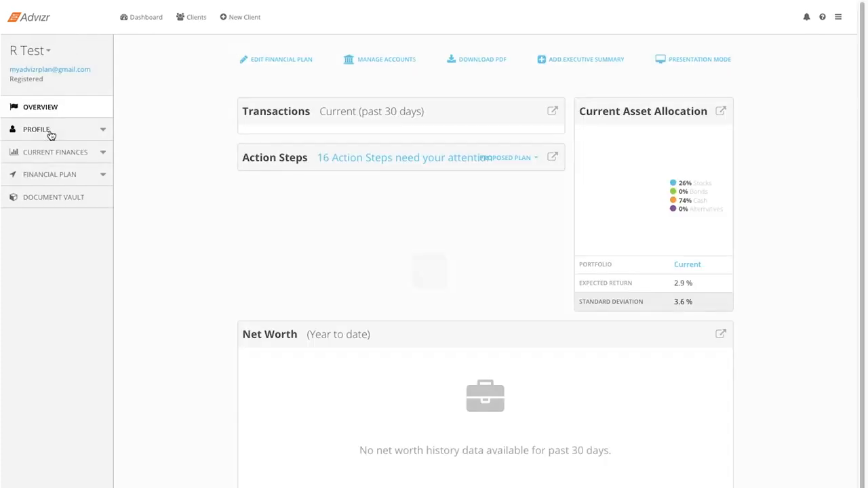
click(53, 173)
click(43, 247)
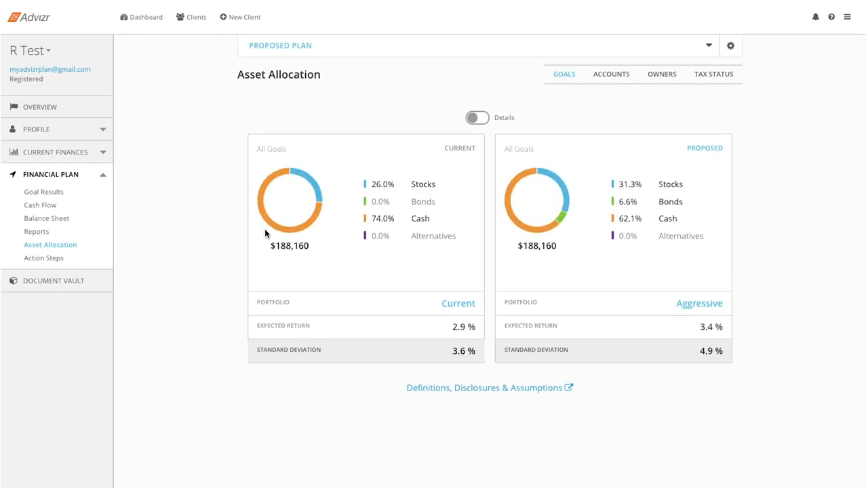
Step: Compare the current and proposed asset allocations with and without Details, leaving the detailed asset-class breakdown on
click(478, 119)
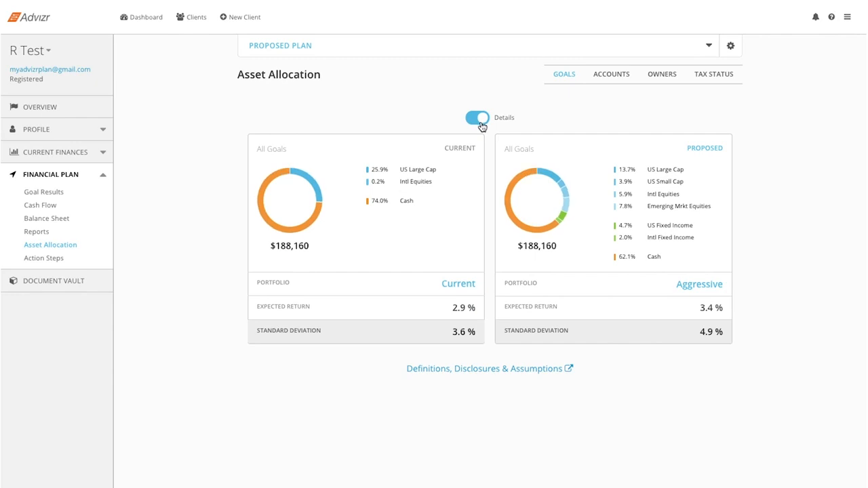
click(479, 121)
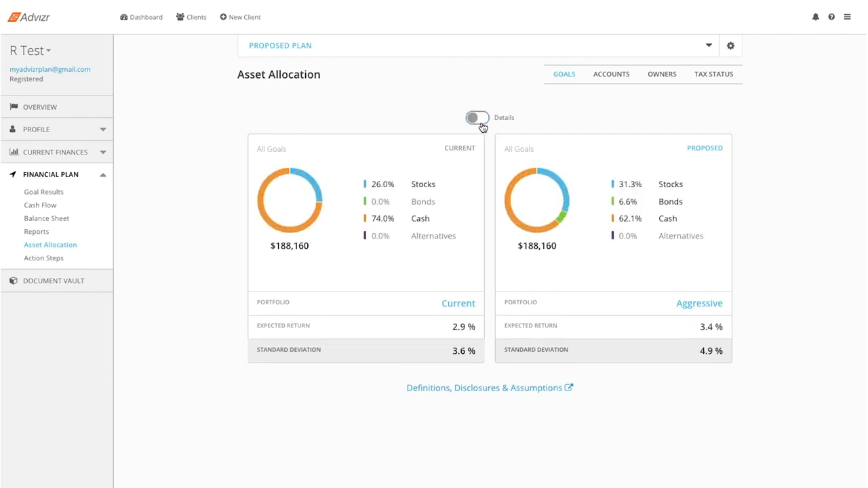
click(481, 125)
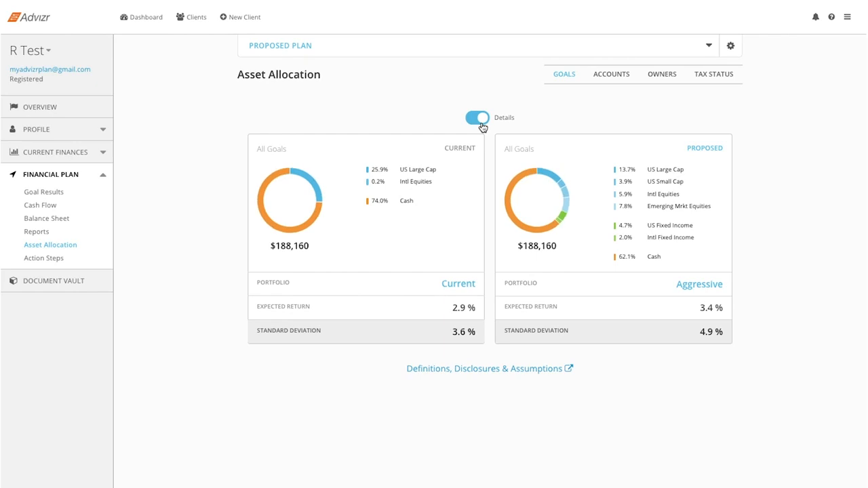
click(847, 17)
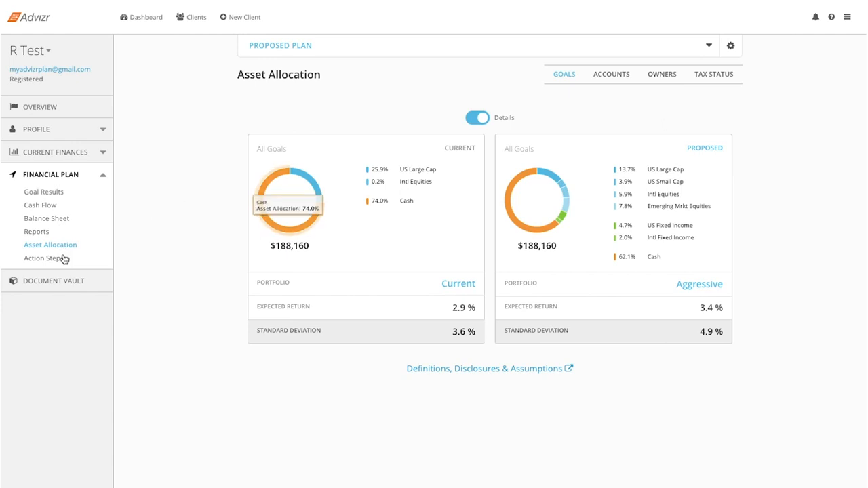
Step: Open the test client's Document Vault and inspect the upload file chooser, cancelling without selecting a file
click(68, 281)
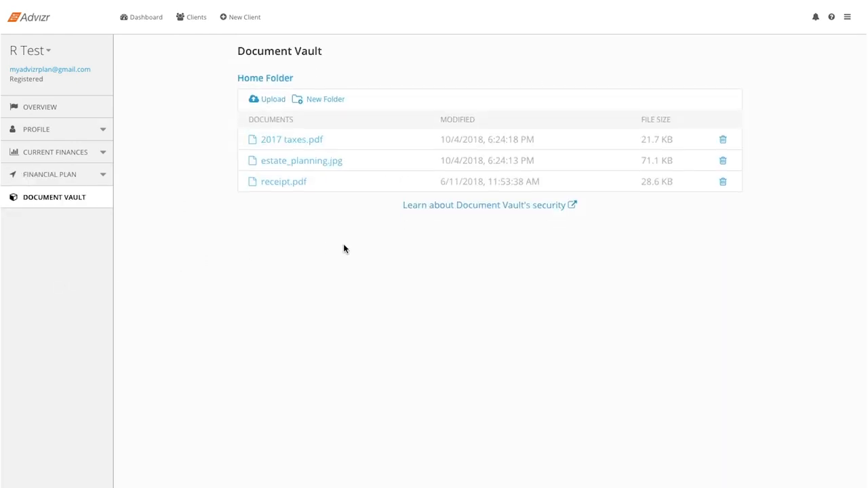
click(273, 100)
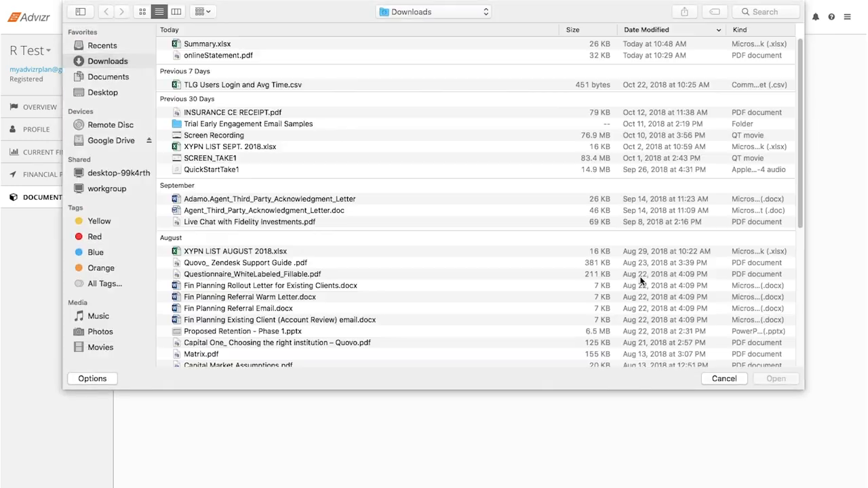
click(723, 378)
click(721, 378)
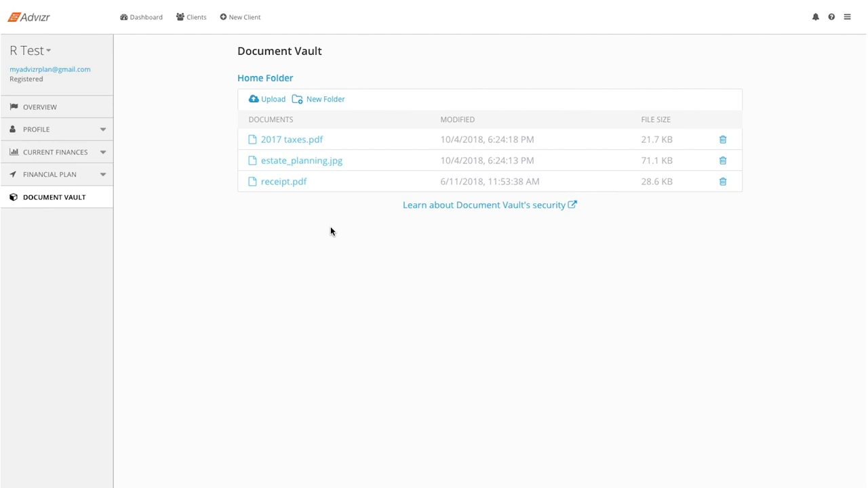
Step: Add a folder named NEW FOLDER to the Document Vault's Home Folder
click(317, 99)
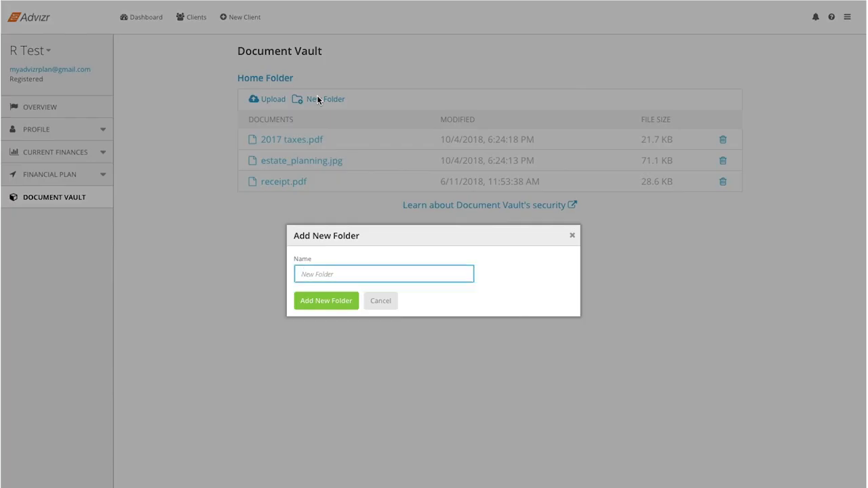
text(NEW FOLDER)
click(337, 309)
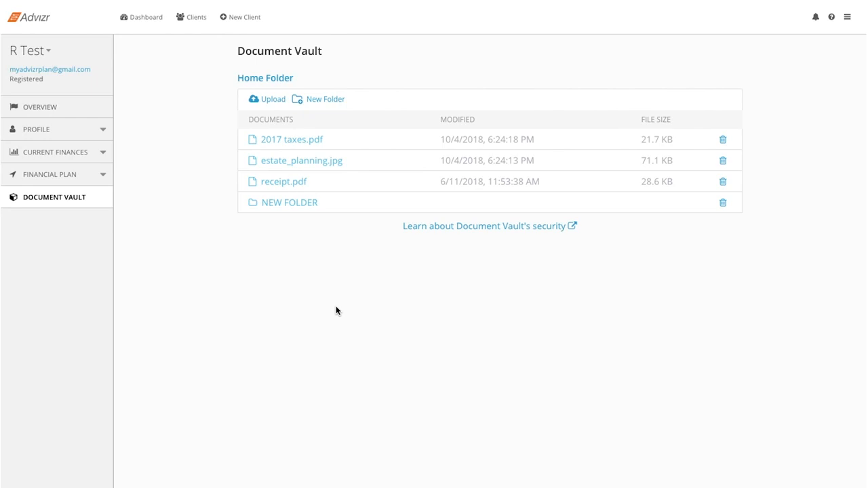
Step: Open the sample client from the dashboard and replace the executive summary with "Thank you for choosing Advizr!", saving the changes
click(145, 16)
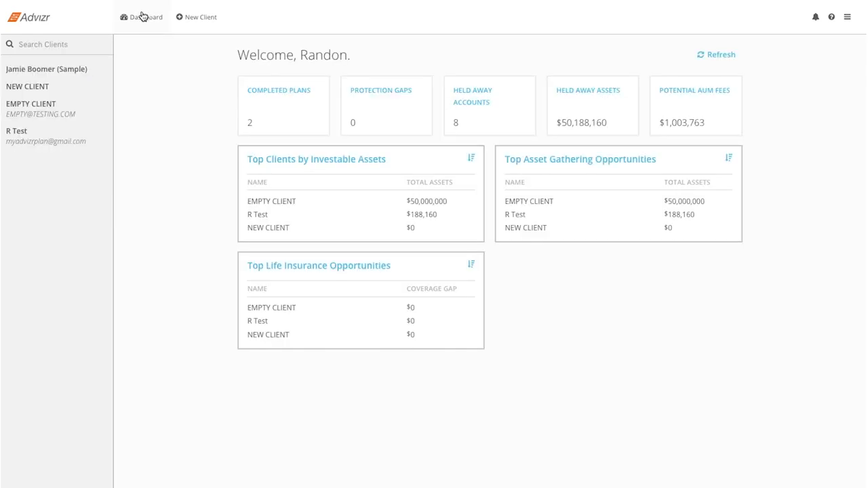
click(68, 73)
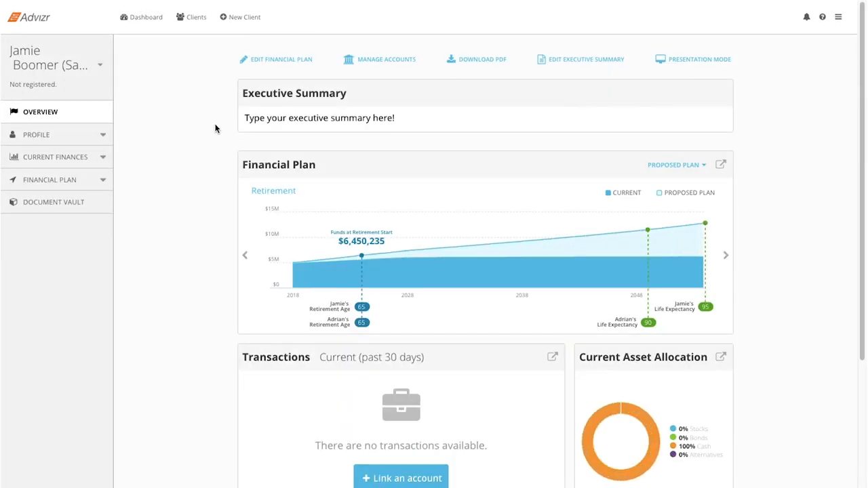
click(579, 61)
triple_click(453, 216)
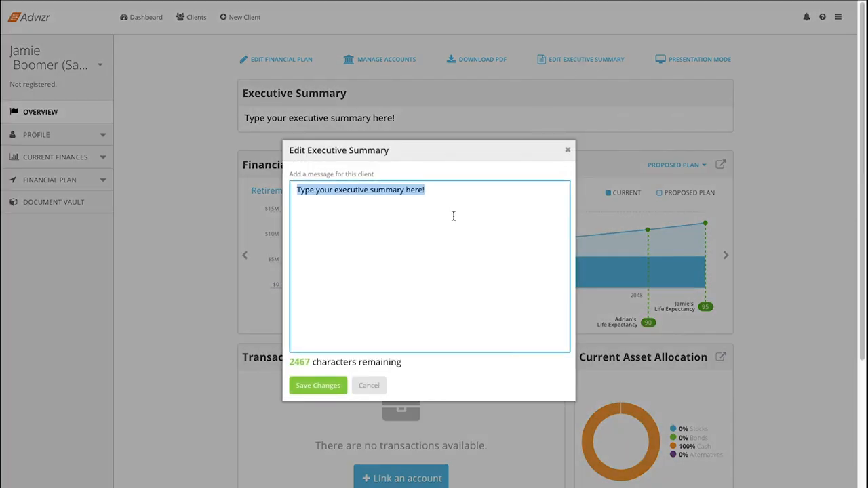
text(Hi)
key(BackSpace)
key(BackSpace)
text(Thank)
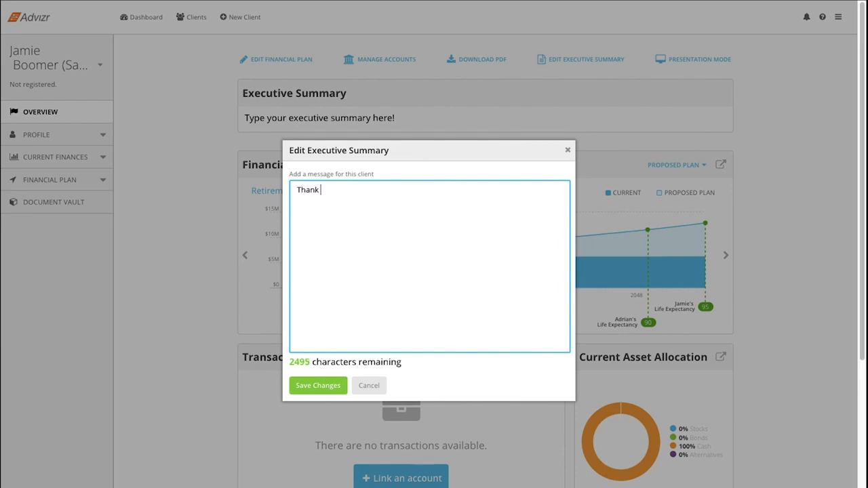
text( you for choosing Advizr!)
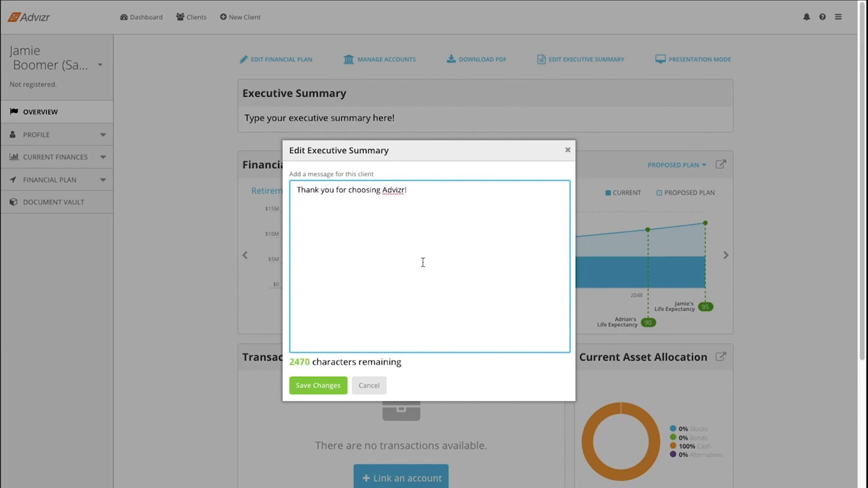
click(333, 388)
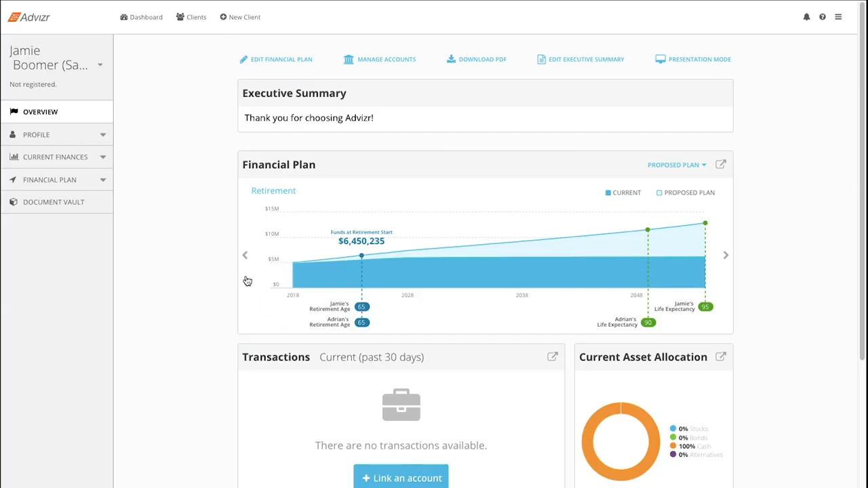